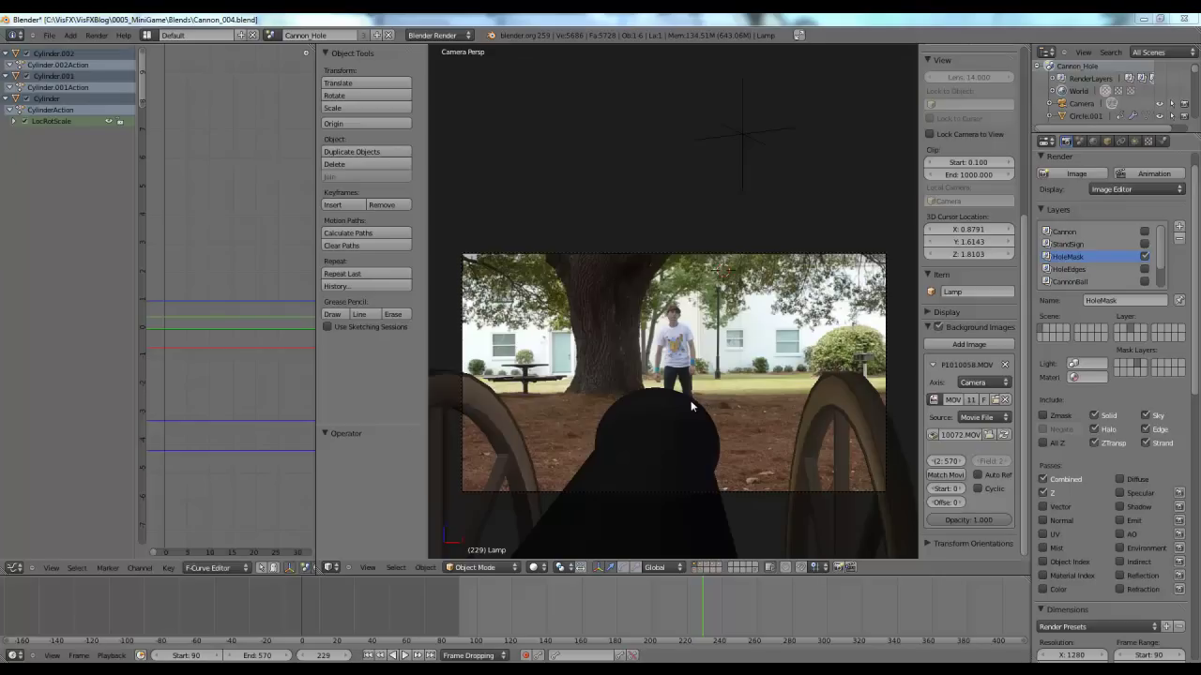
Examine the cannon scene from a free viewpoint and against the background footage through the camera.
key("KP_0")
middle_click_drag(691, 369, 719, 382)
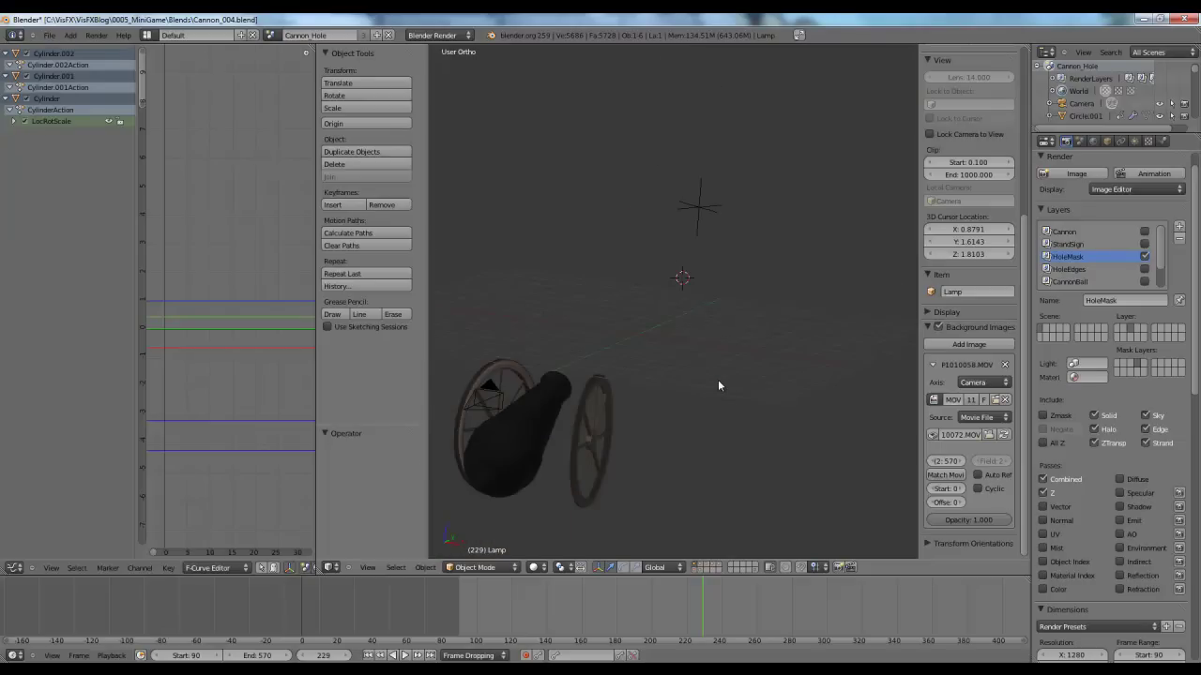
key("KP_0")
scroll(694, 413, "down", 5)
scroll(694, 414, "up", 5)
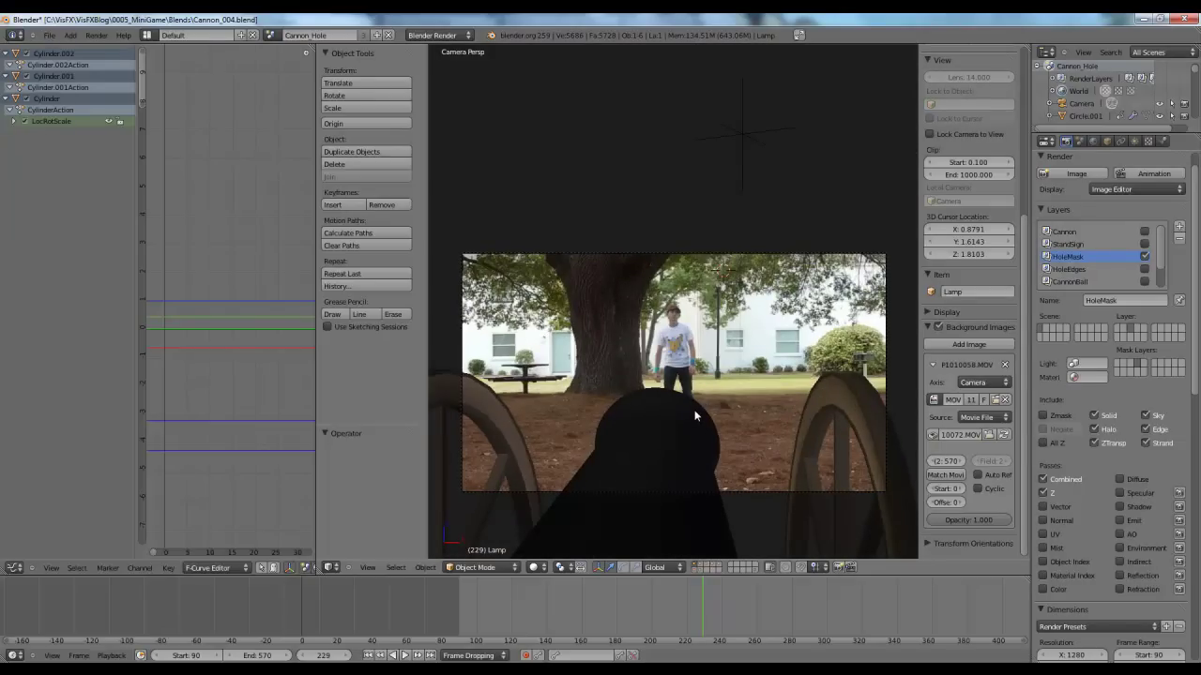
scroll(703, 403, "up", 2)
middle_click_drag(672, 435, 670, 404, "shift")
scroll(656, 413, "down", 2)
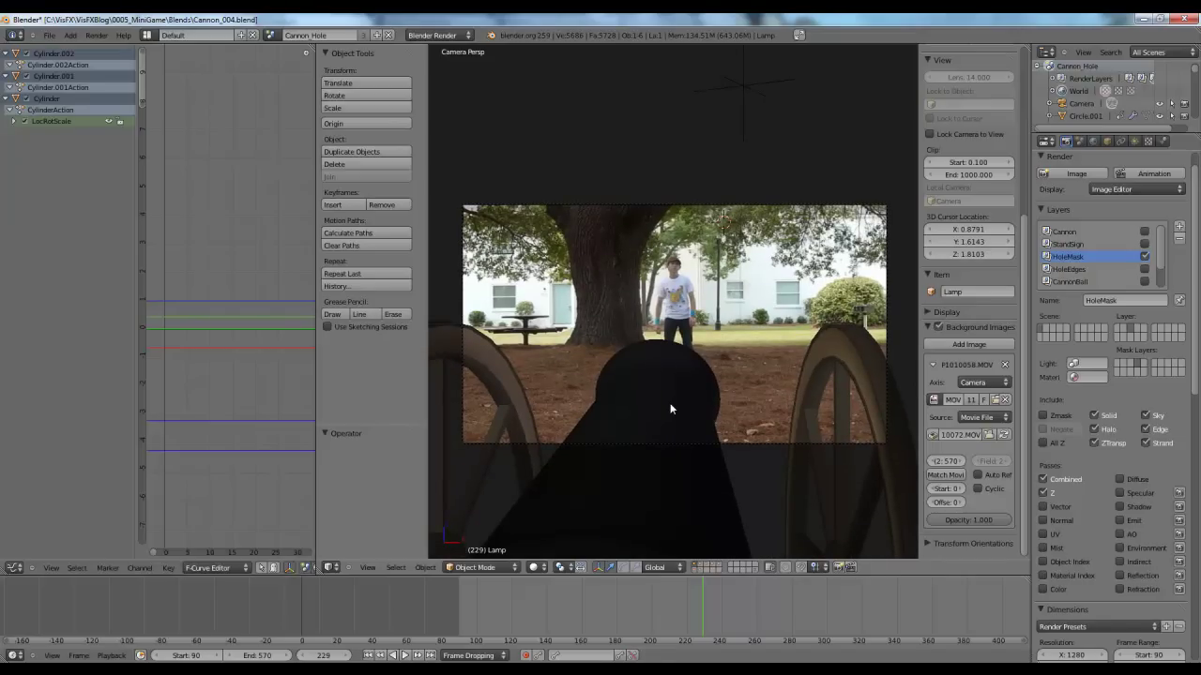
mouse_move(744, 347)
middle_mouse_down("shift")
mouse_move(741, 328)
mouse_move(722, 347)
middle_mouse_up("shift")
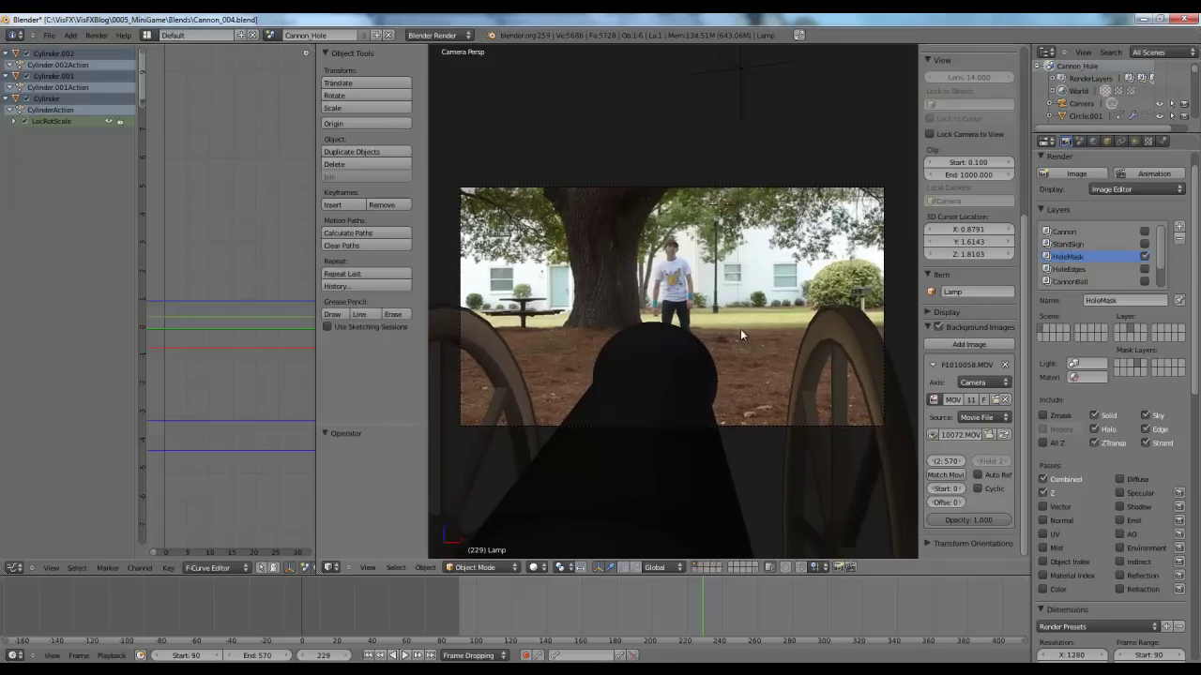
key("Home")
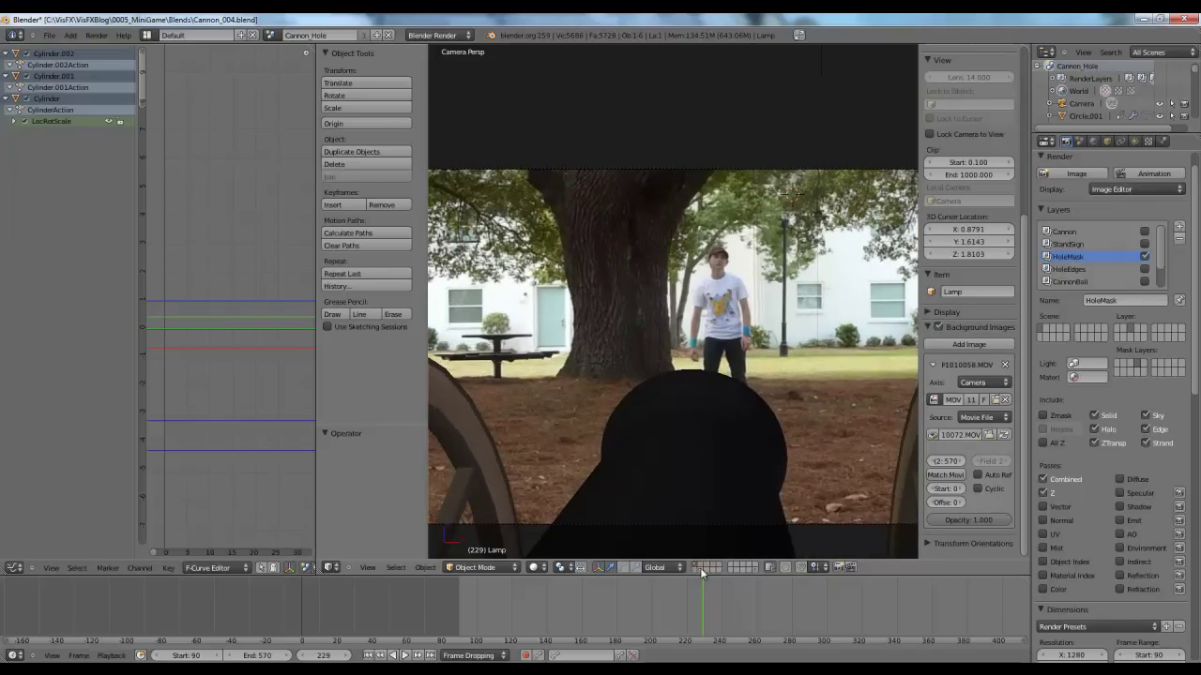
Display only the scene layer holding the small hole-mask disc and select the disc over the shirt.
left_click(699, 568)
left_click(705, 567)
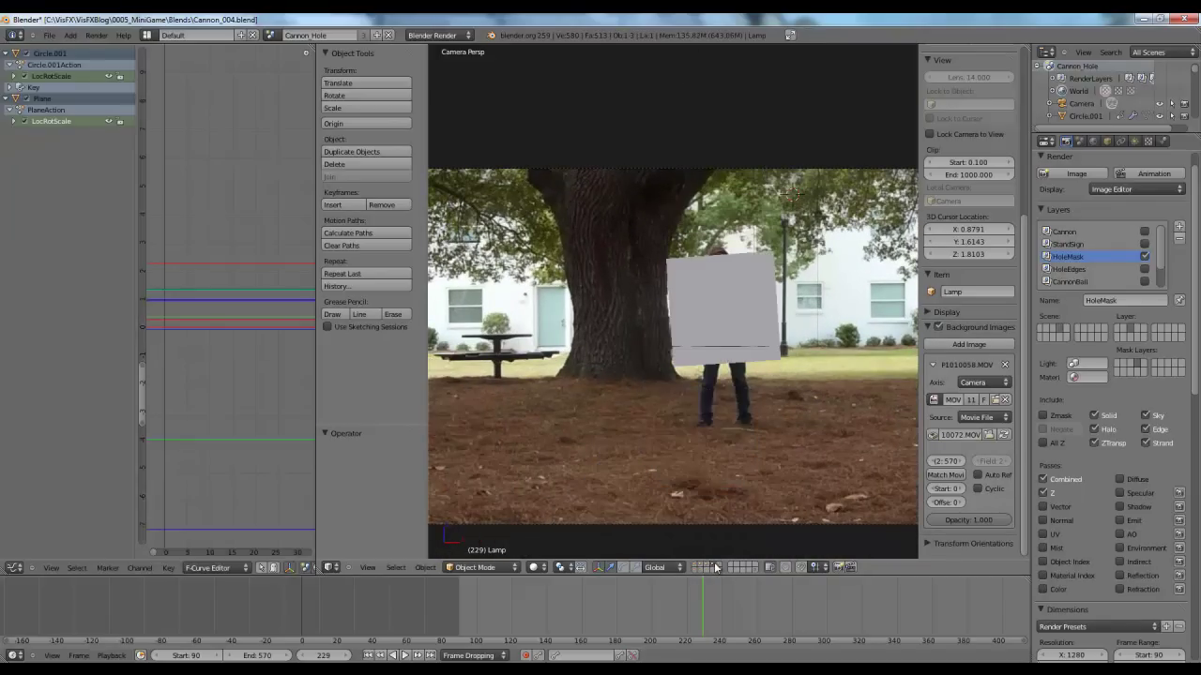
left_click(710, 567)
left_click(705, 567)
scroll(762, 409, "up", 8)
key("z")
middle_click_drag(772, 419, 629, 422, "shift")
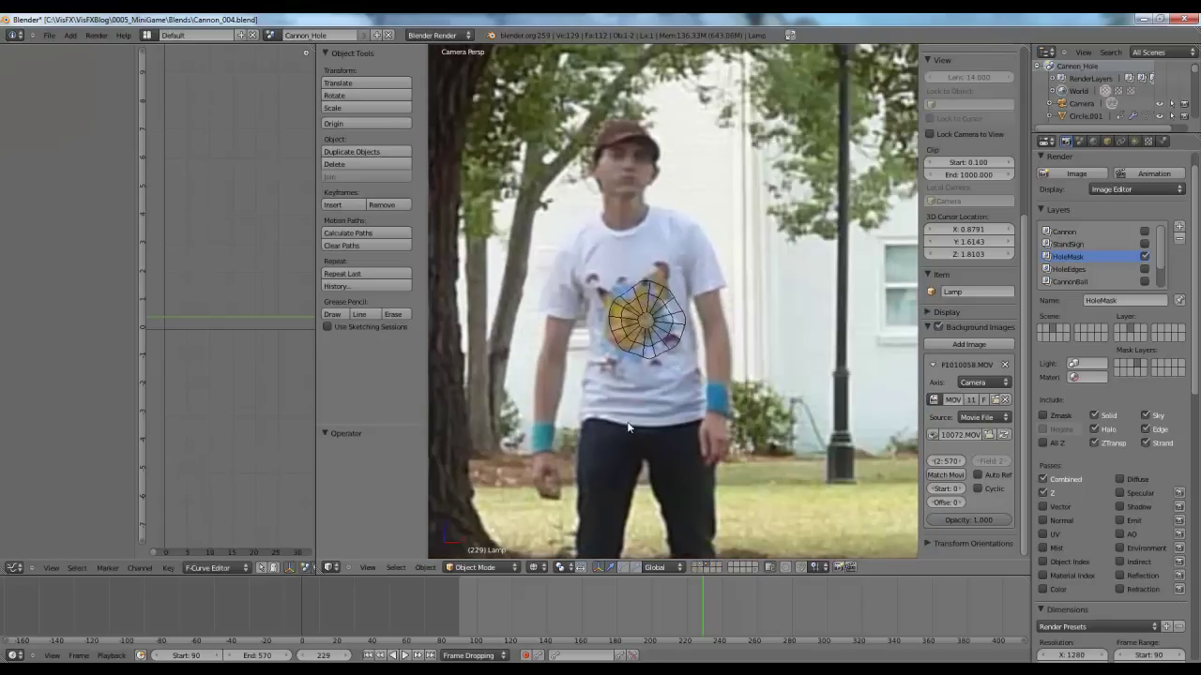
key("z")
key("z")
right_click(665, 348)
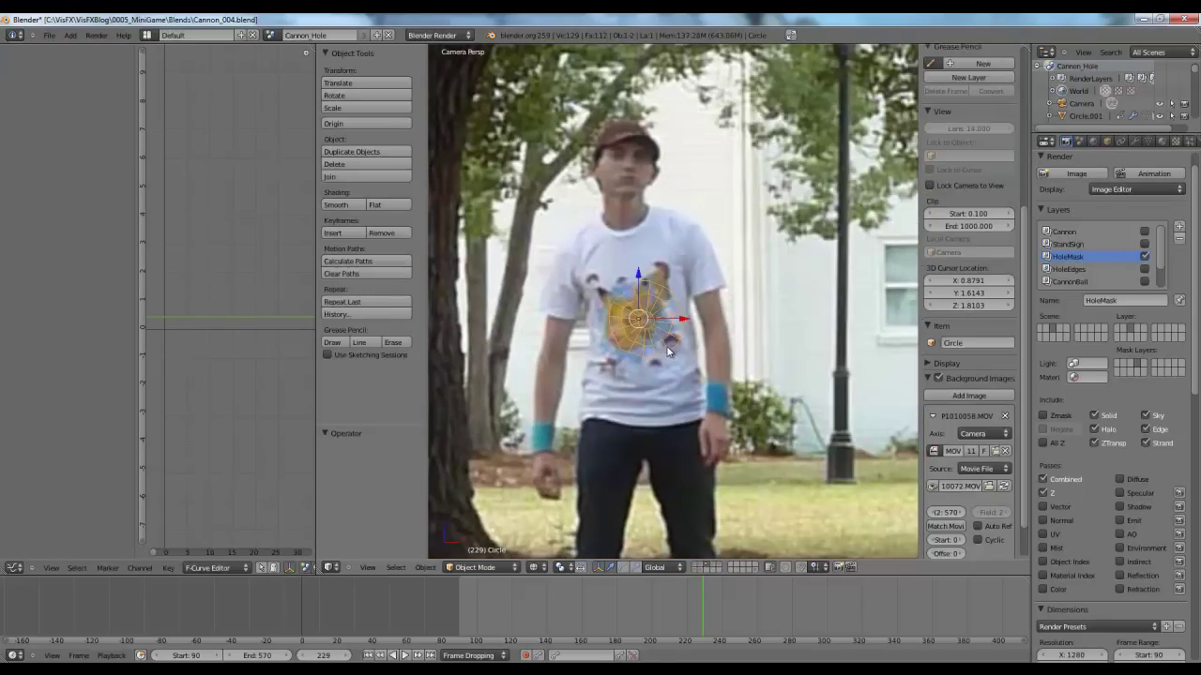
key("z")
Display only the hole-edge mesh's layer, select Circle.001 in wireframe and make HoleEdges the active render layer.
left_click(705, 568)
left_click(712, 566)
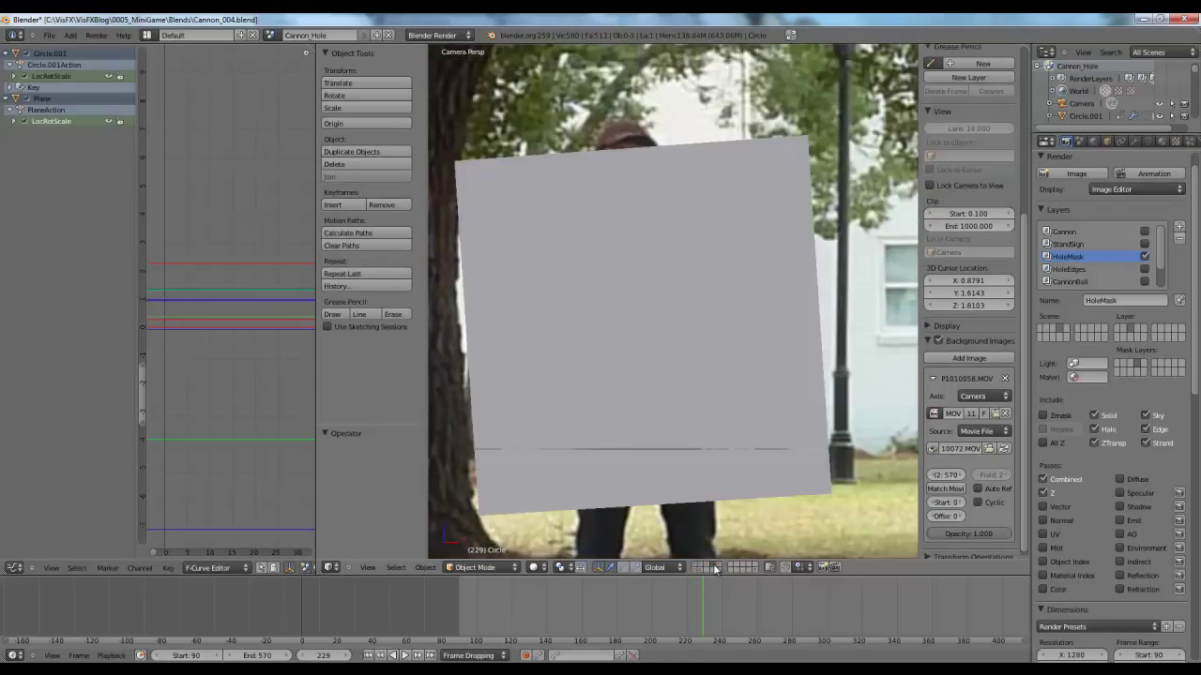
scroll(713, 490, "down", 2)
scroll(713, 489, "down", 3)
key("z")
scroll(760, 327, "up", 4)
right_click(724, 296)
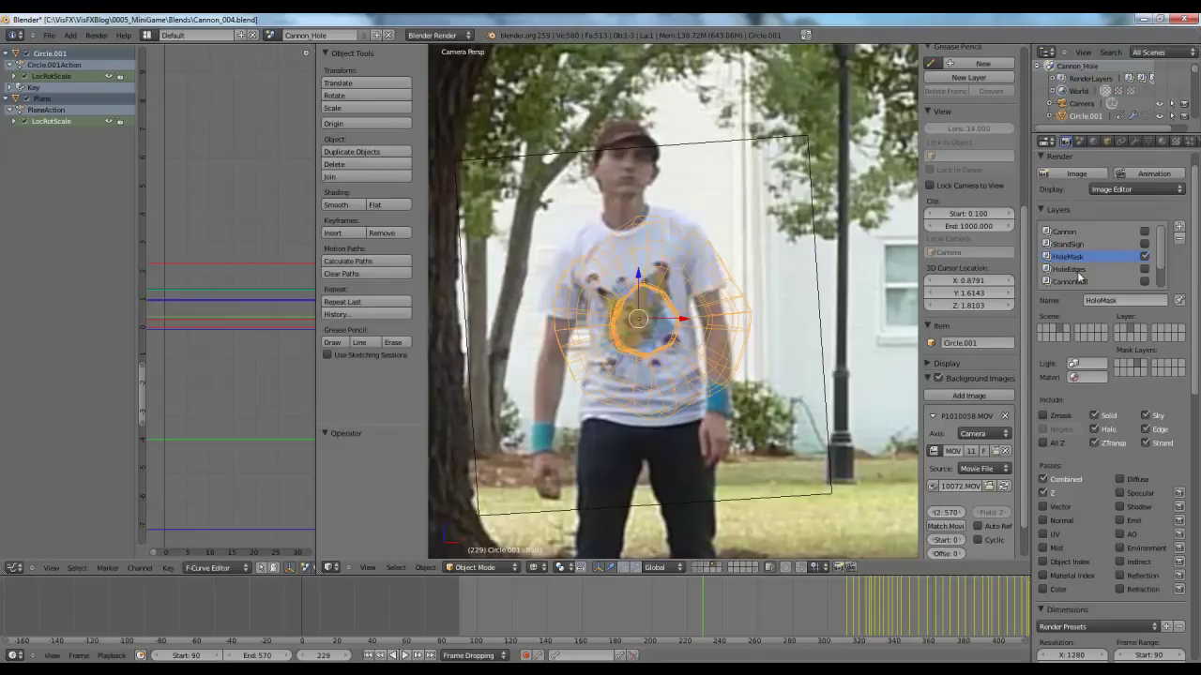
left_click(1079, 270)
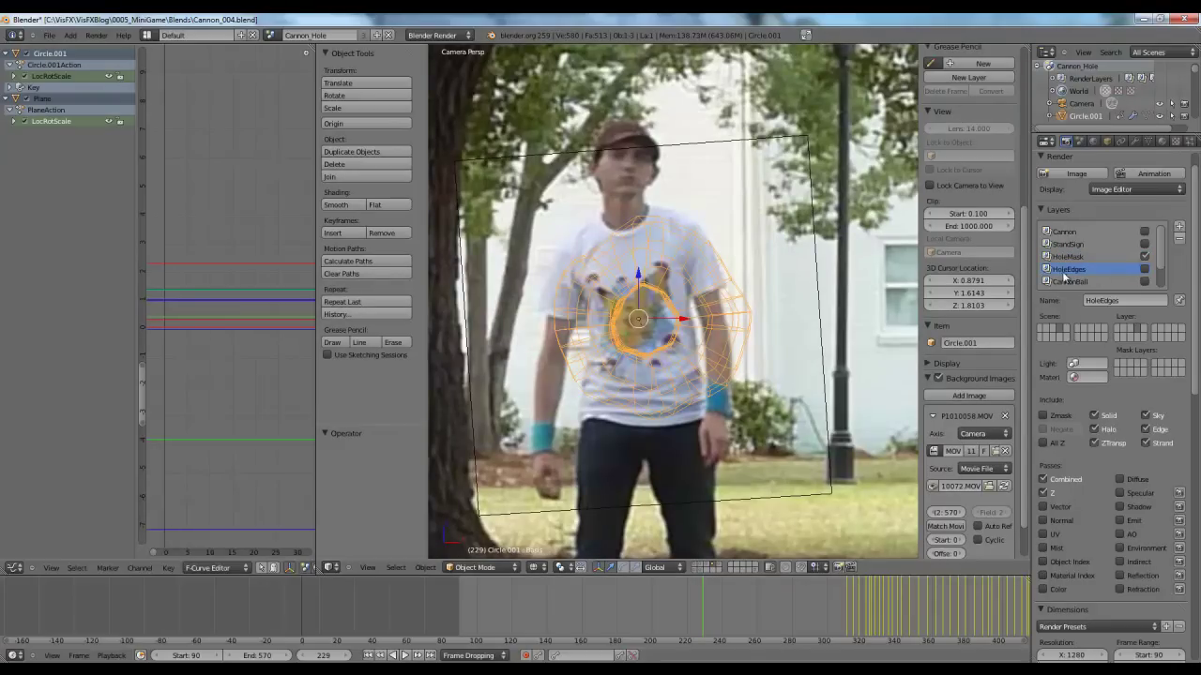
Scrub through the keyframed range to check how the hole-edge mesh follows the shirt, ending at frame 323.
scroll(873, 399, "down", 3)
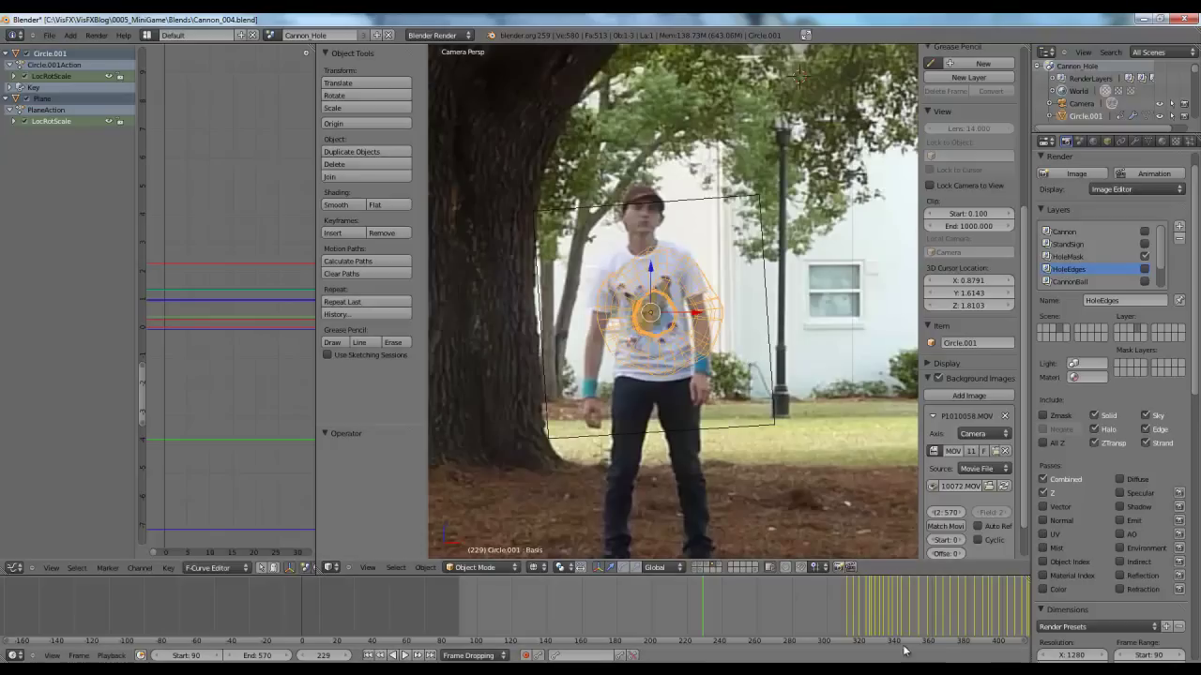
left_click_drag(906, 650, 1002, 617)
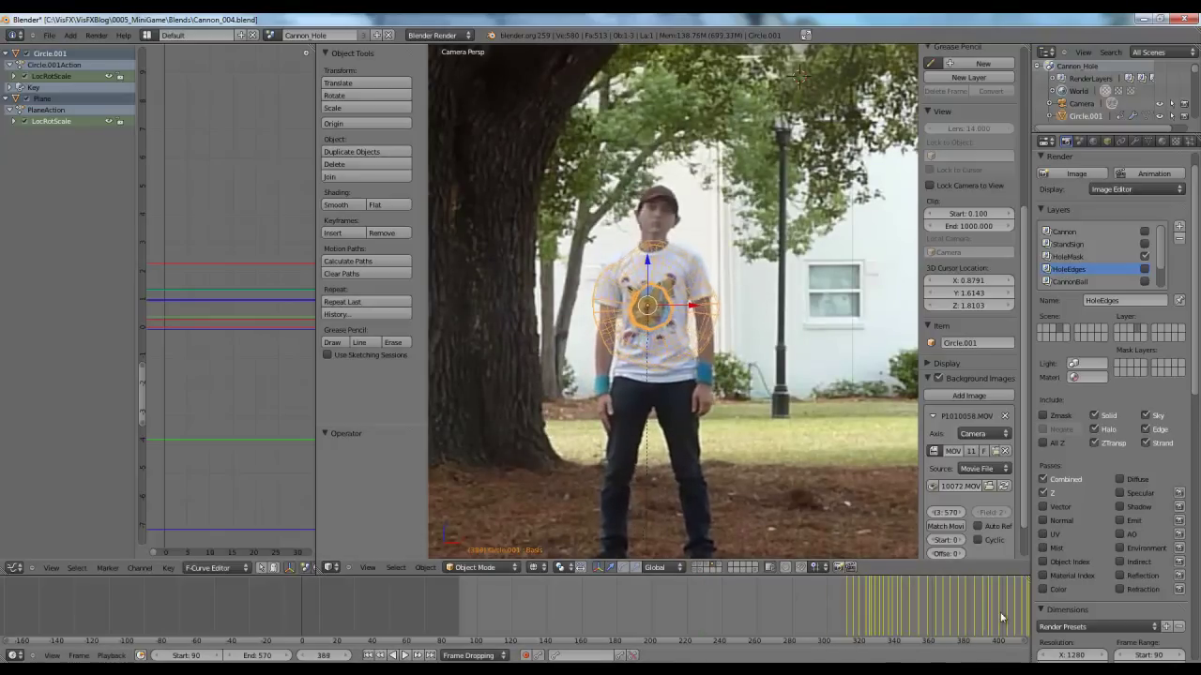
middle_click_drag(1002, 617, 701, 607)
left_click_drag(702, 607, 649, 625)
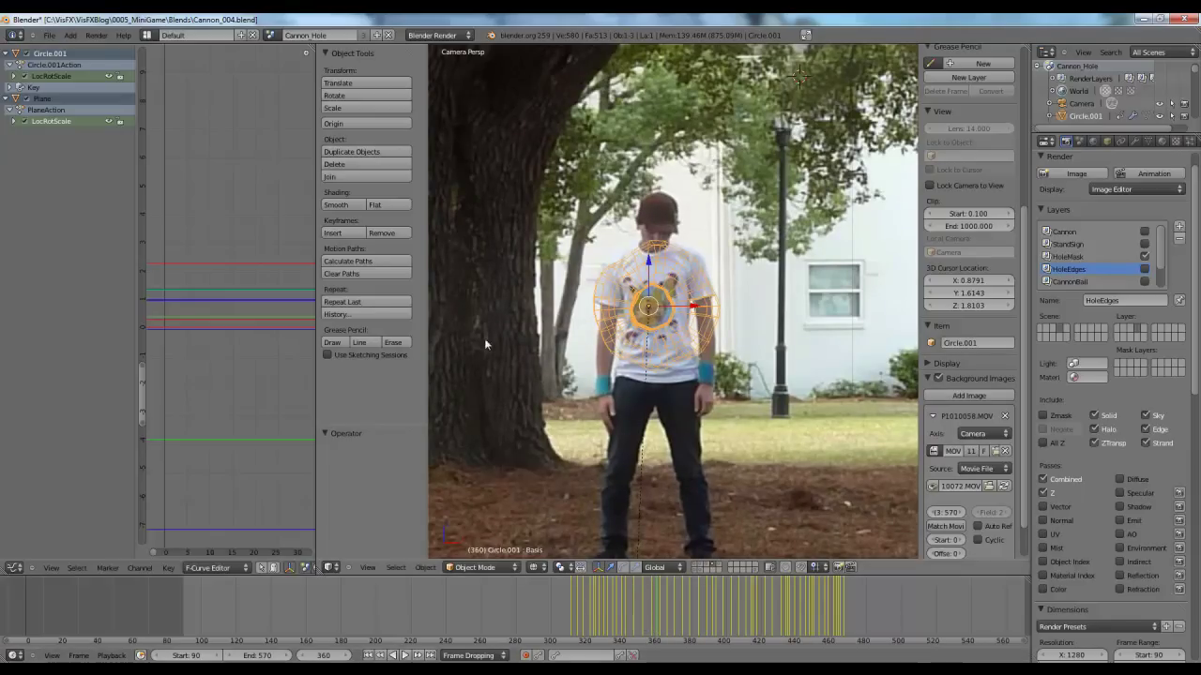
left_click_drag(737, 589, 589, 600)
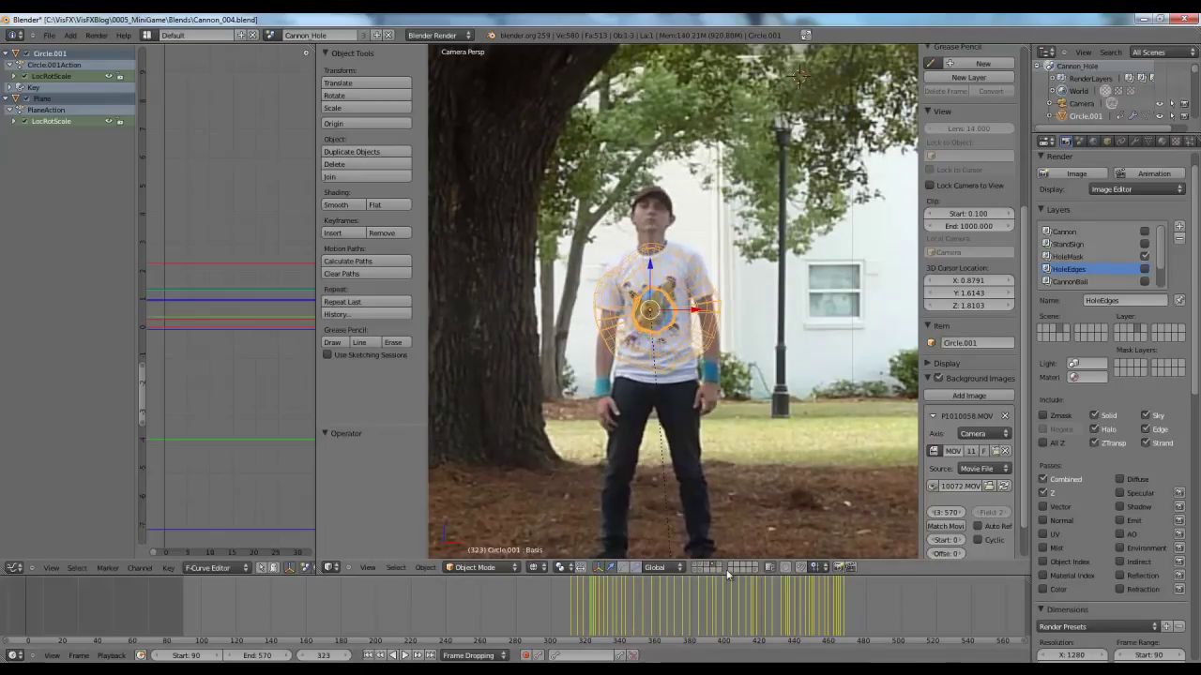
Show the hole-mask disc's layer again, select the disc and review its material settings before returning to the render settings.
left_click(705, 566)
left_click(708, 566)
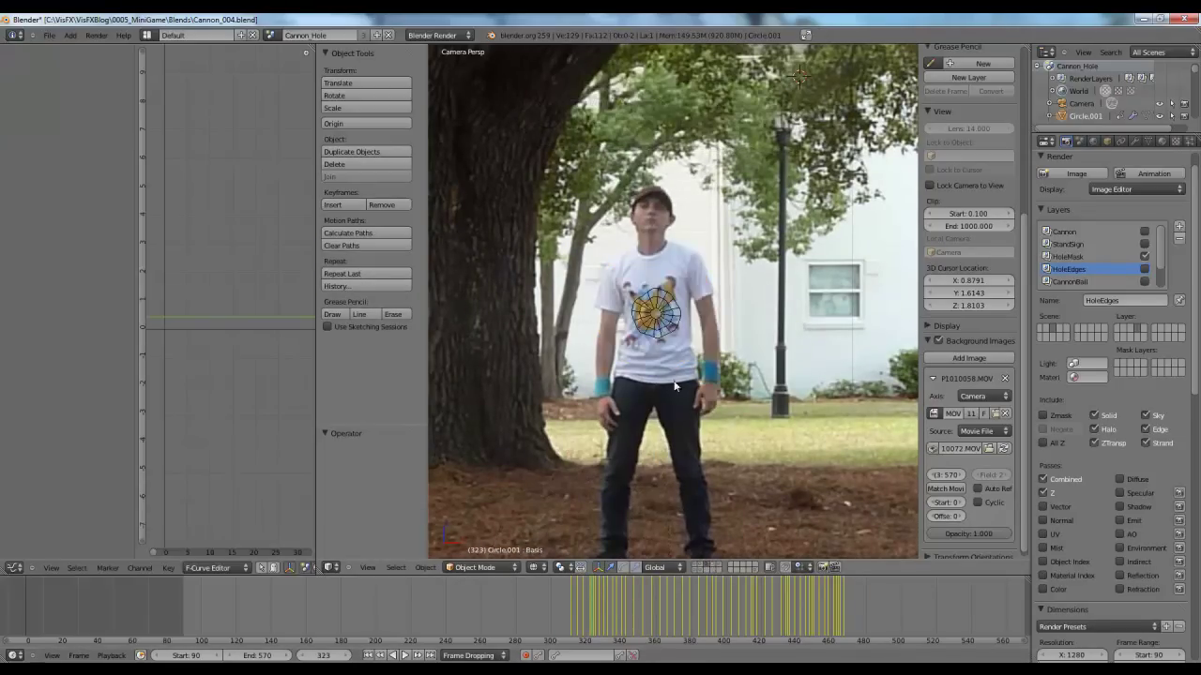
right_click(664, 310)
left_click(1163, 141)
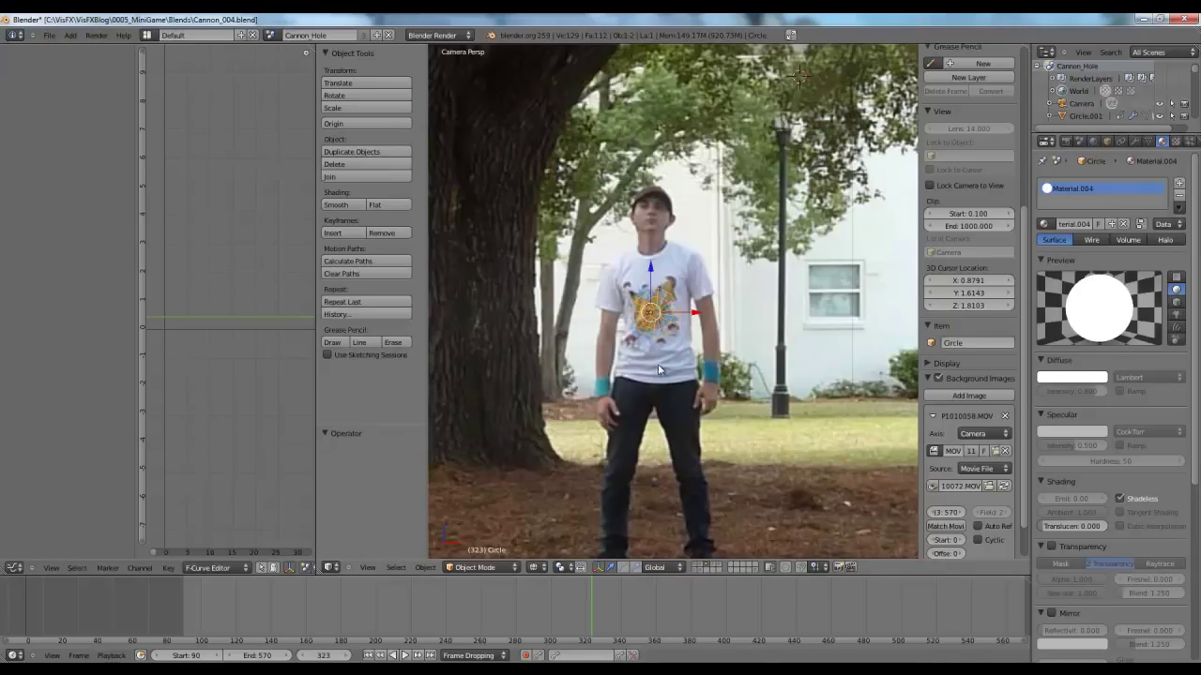
scroll(665, 361, "up", 2)
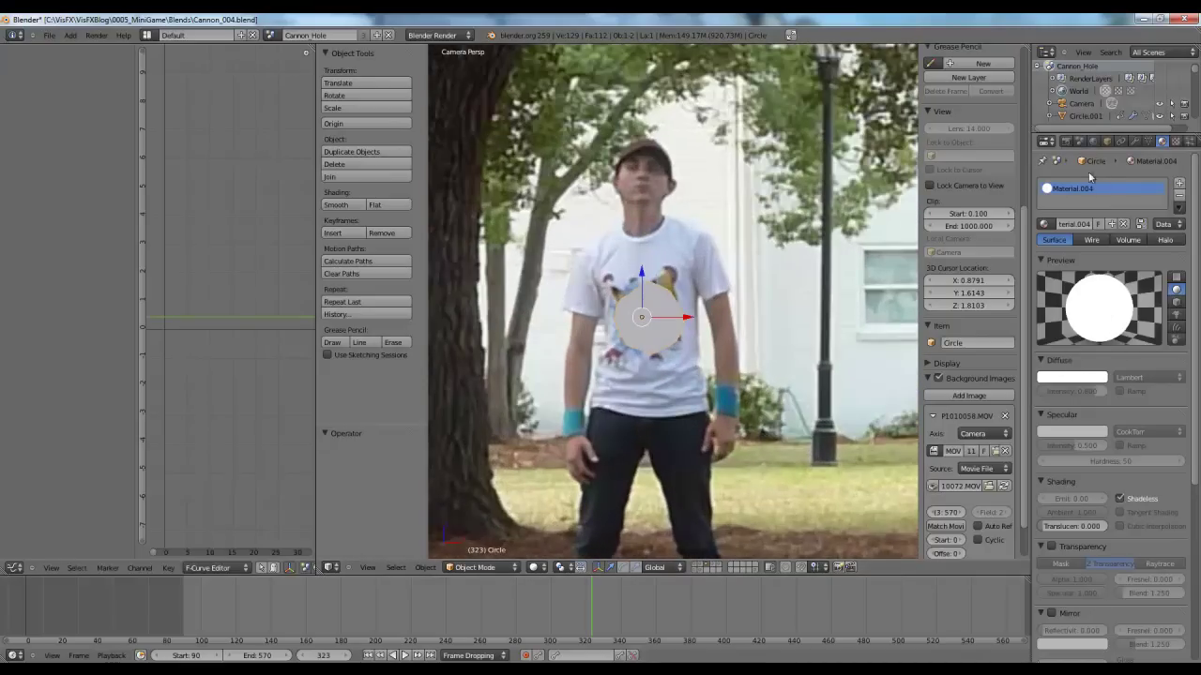
left_click(1067, 142)
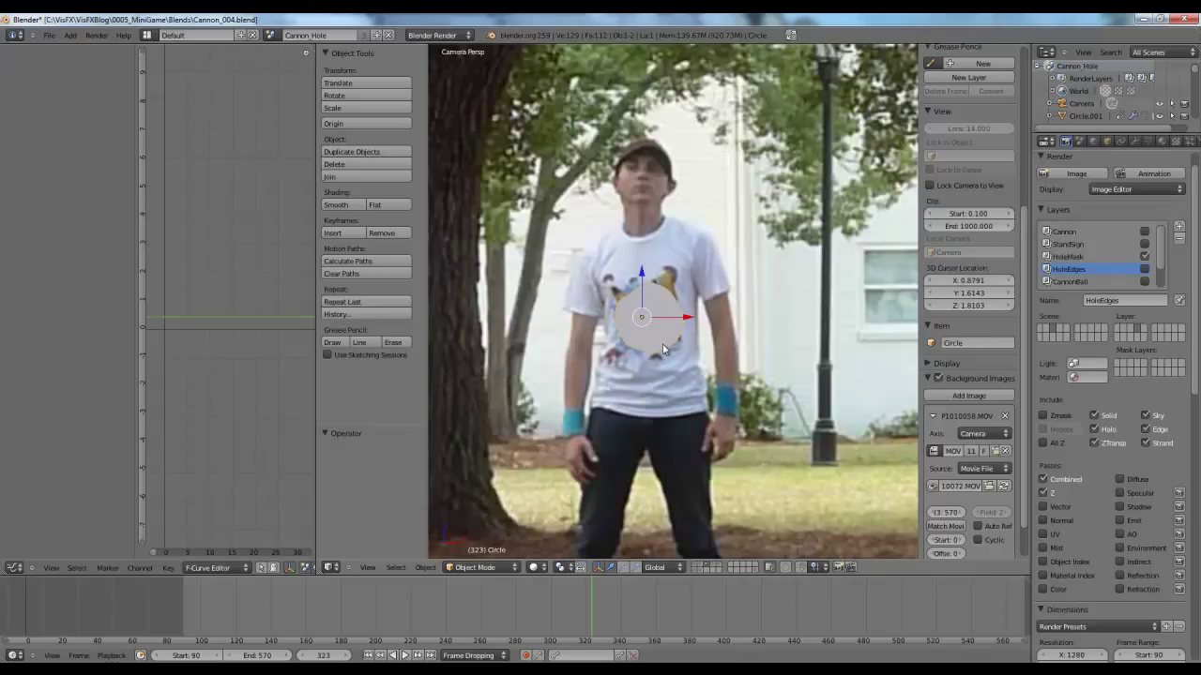
Change the graph editor area to the Node Editor, widen it and locate the HoleMask and HoleEdges image nodes.
left_click(14, 568)
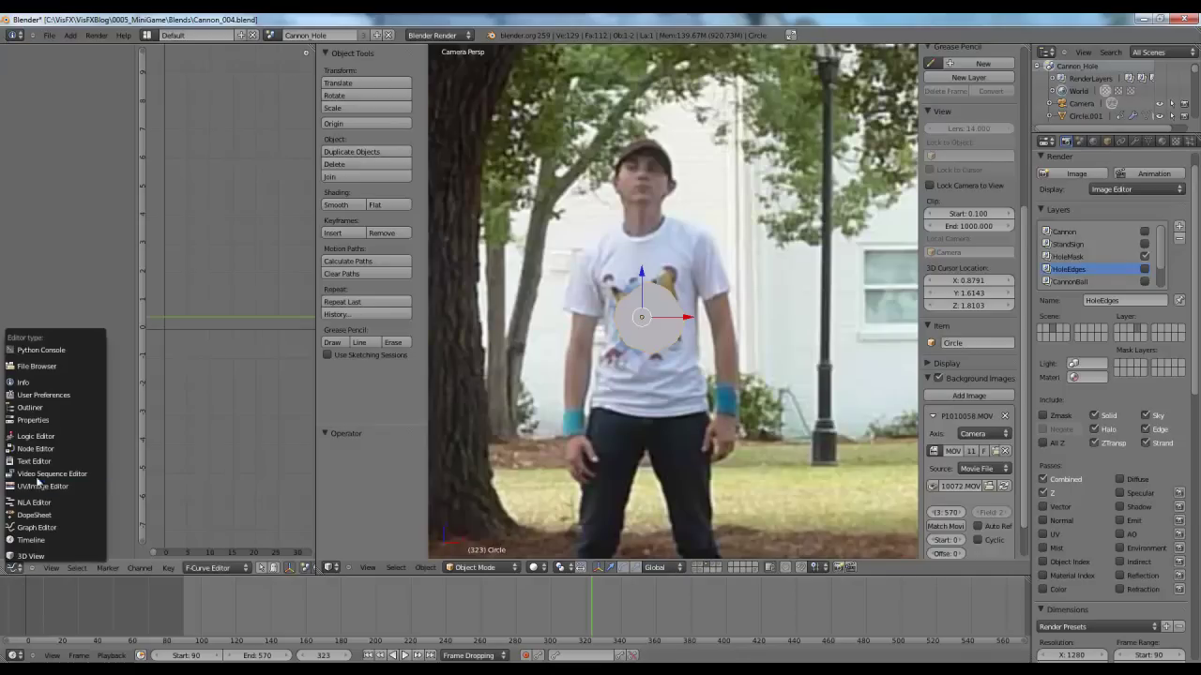
left_click(35, 449)
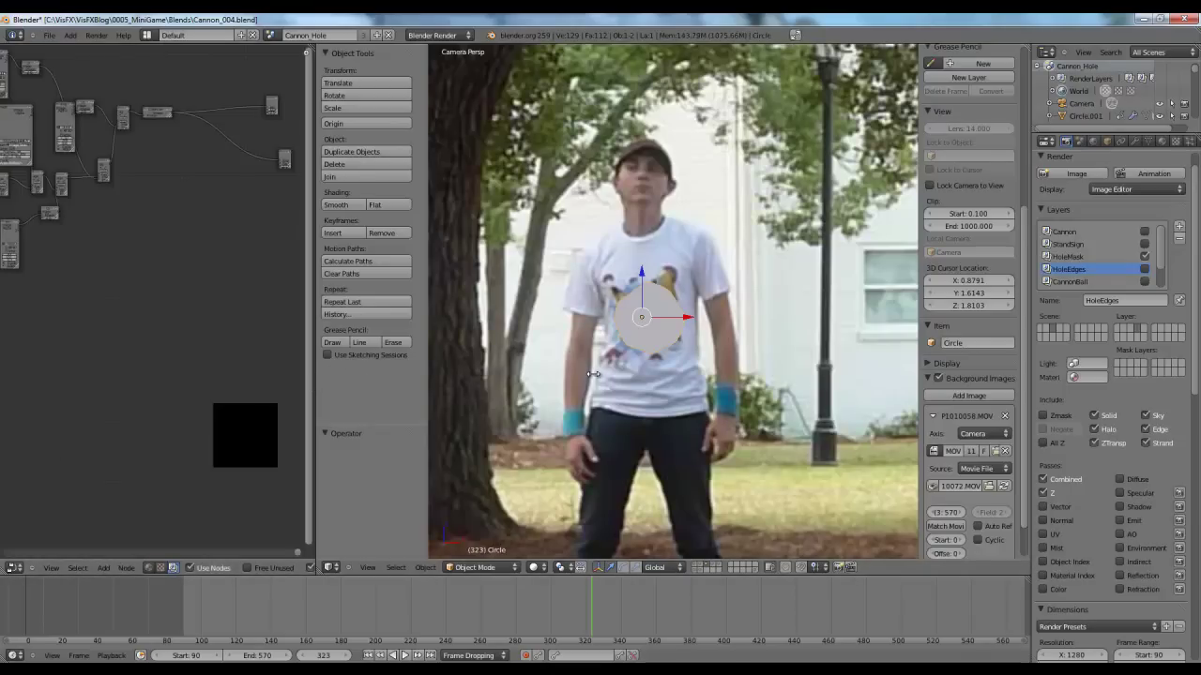
left_click_drag(593, 374, 578, 374)
middle_click_drag(121, 394, 280, 364)
middle_click_drag(192, 361, 435, 469)
scroll(435, 470, "up", 15)
middle_click_drag(351, 493, 332, 435)
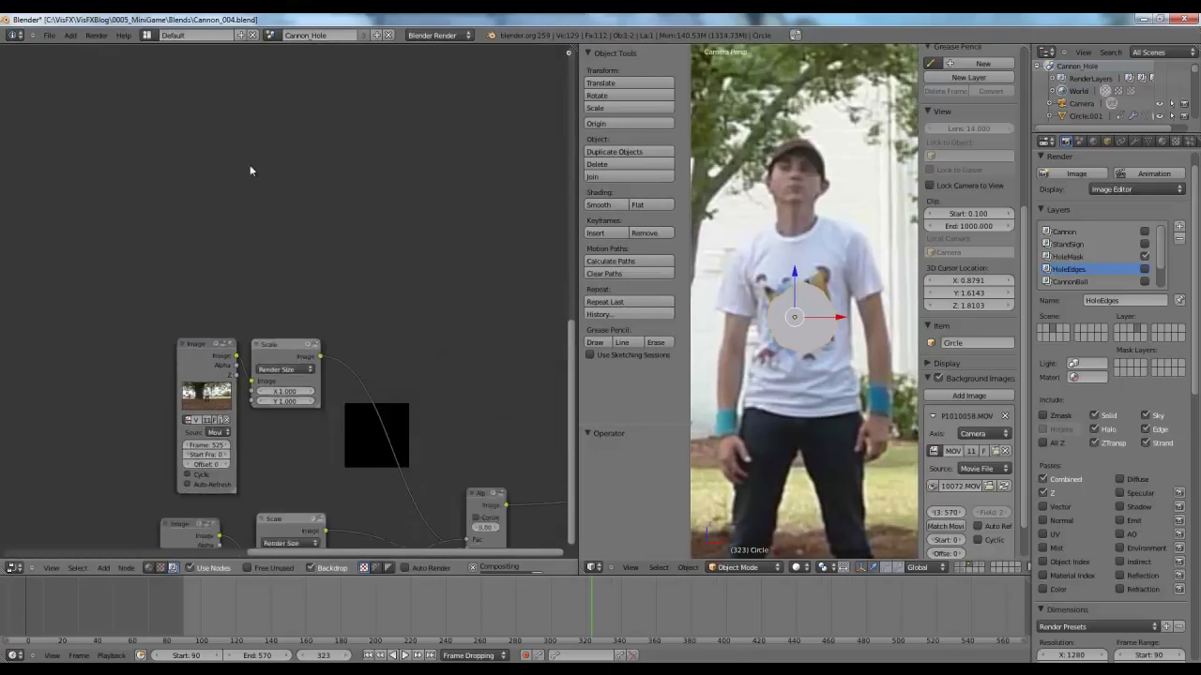
scroll(424, 507, "up", 4)
middle_click_drag(424, 507, 423, 215)
scroll(333, 182, "up", 3)
middle_click_drag(214, 234, 352, 193)
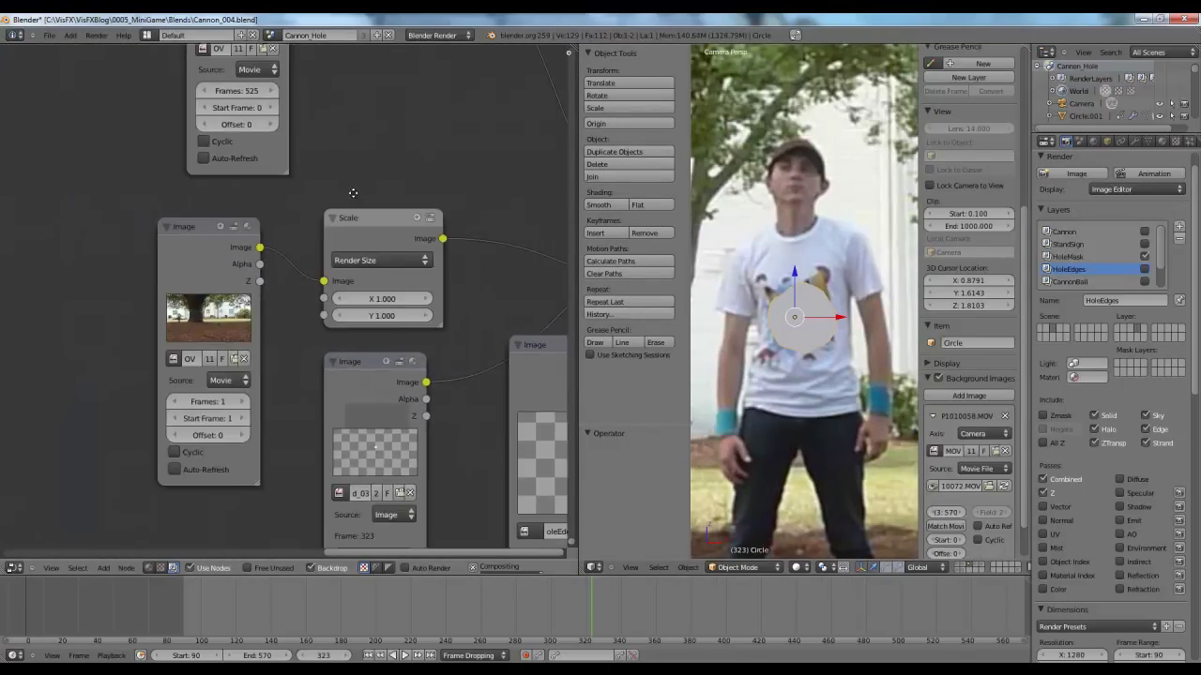
scroll(266, 297, "down", 3)
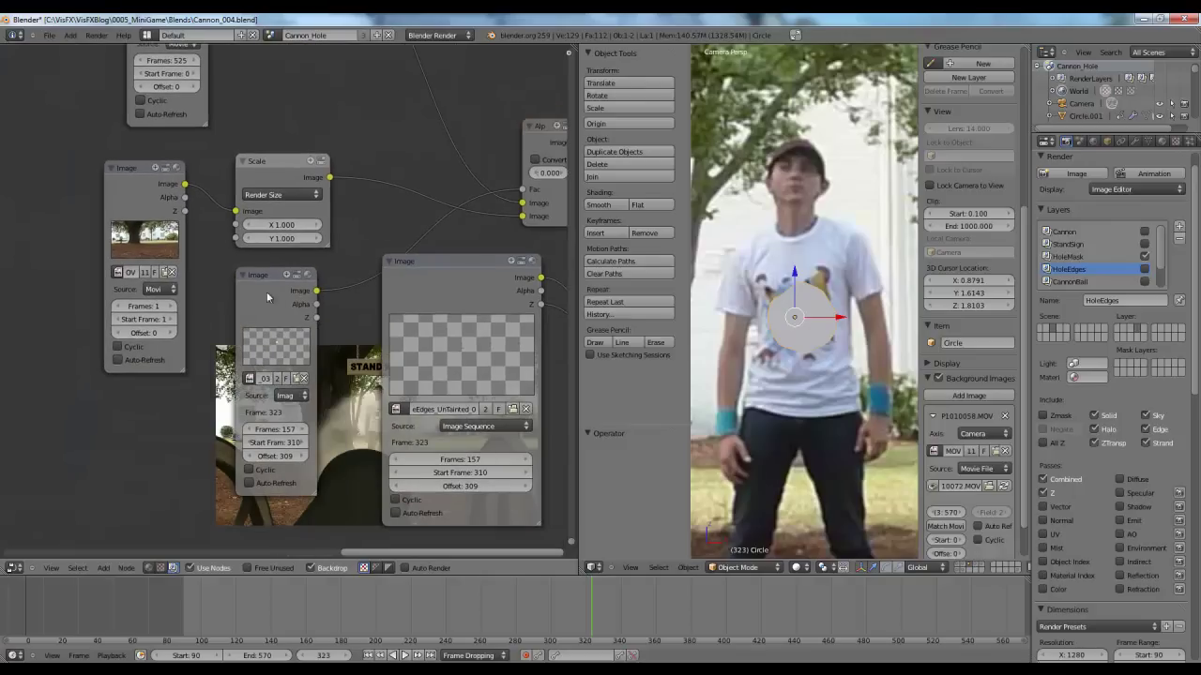
Enlarge the HoleMask image node and reposition it together with the one-frame background movie node.
left_click_drag(314, 495, 431, 546)
middle_click_drag(184, 444, 107, 493)
middle_click_drag(83, 252, 97, 298)
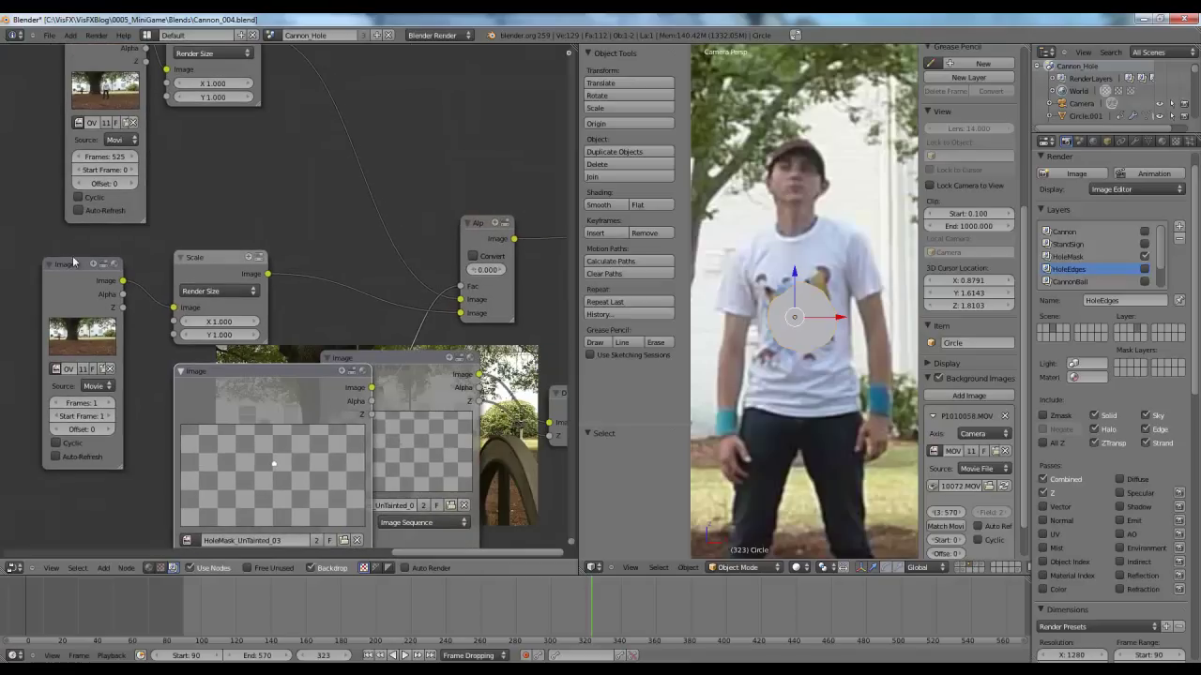
mouse_move(75, 275)
left_mouse_down()
mouse_move(98, 268)
mouse_move(86, 268)
left_mouse_up()
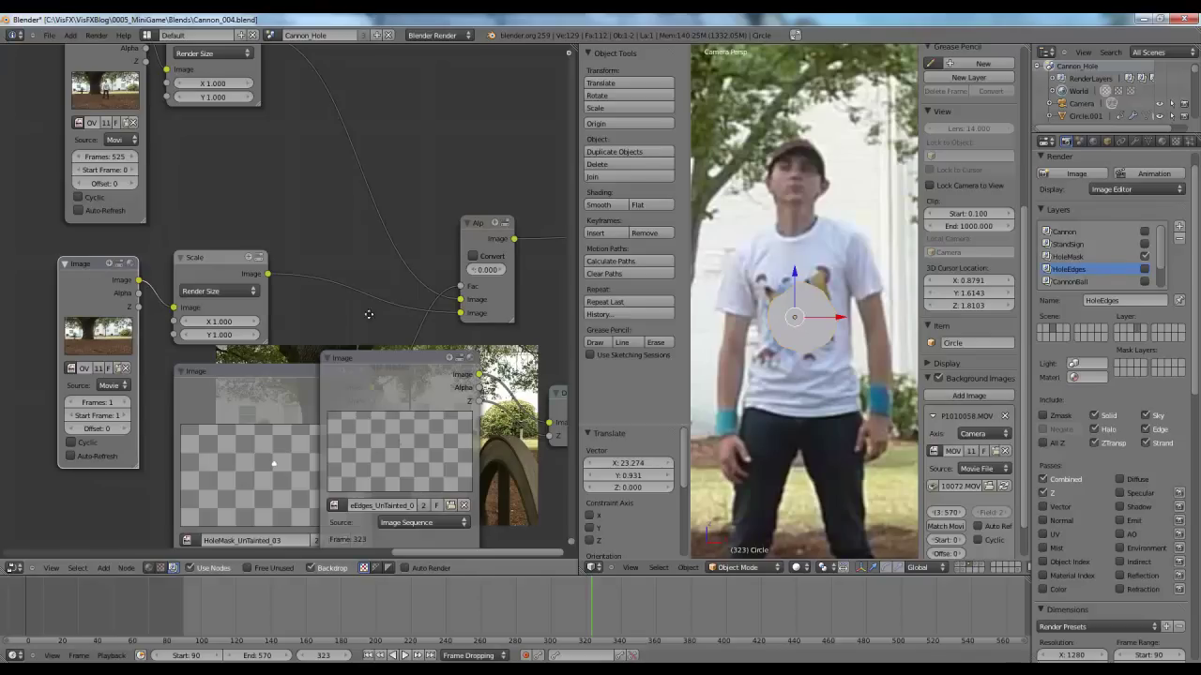
middle_click_drag(365, 311, 275, 330)
left_click_drag(203, 373, 161, 353)
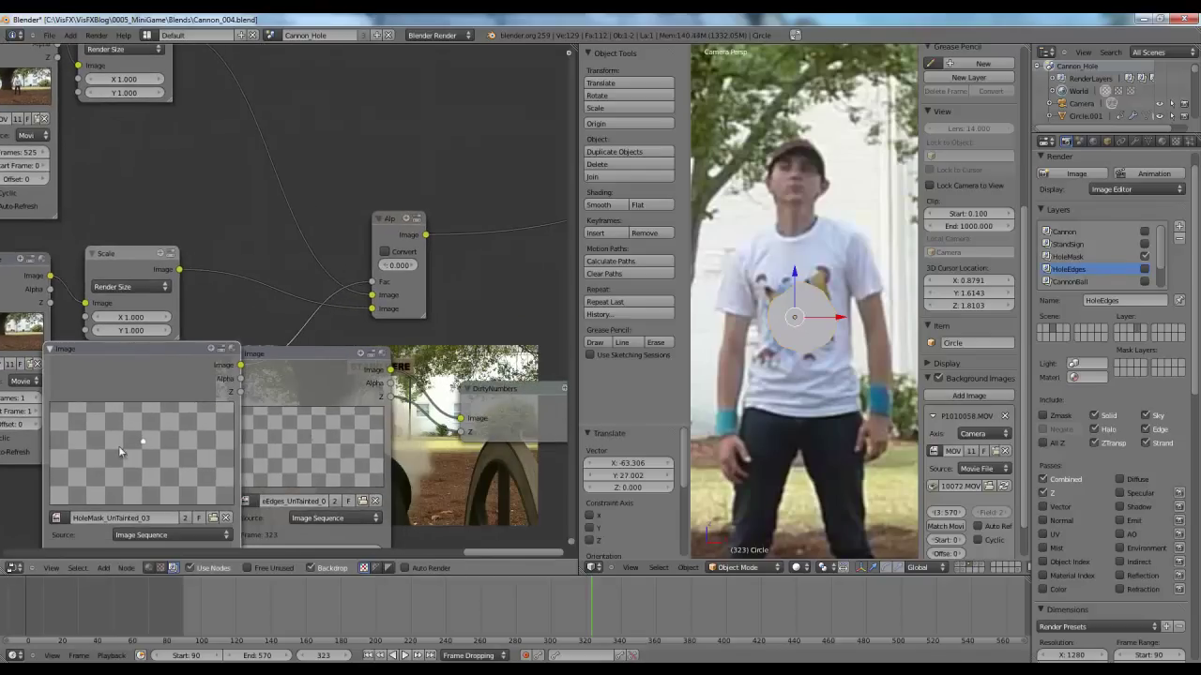
Move the Alpha Over node closer to the Scale node and raise the HoleMask image node to inspect its preview.
middle_click_drag(329, 208, 256, 229)
left_click_drag(322, 244, 327, 236)
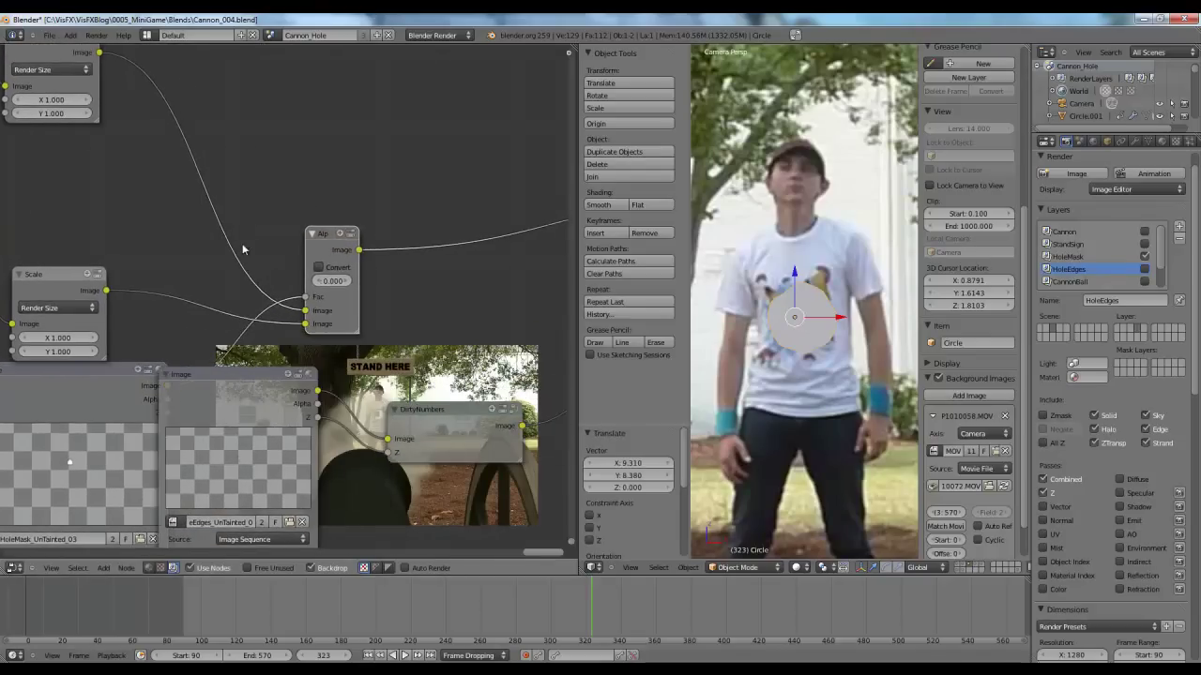
scroll(242, 243, "down", 2)
middle_click_drag(242, 243, 315, 200)
left_click_drag(374, 195, 281, 182)
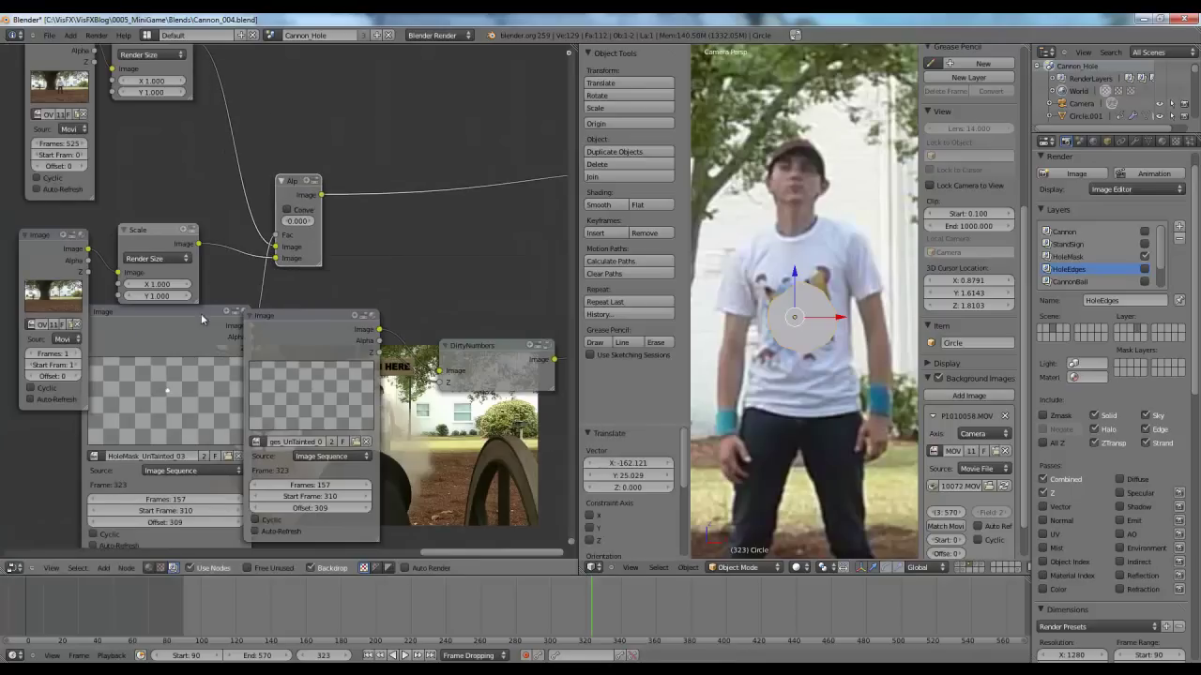
left_click_drag(205, 319, 209, 285)
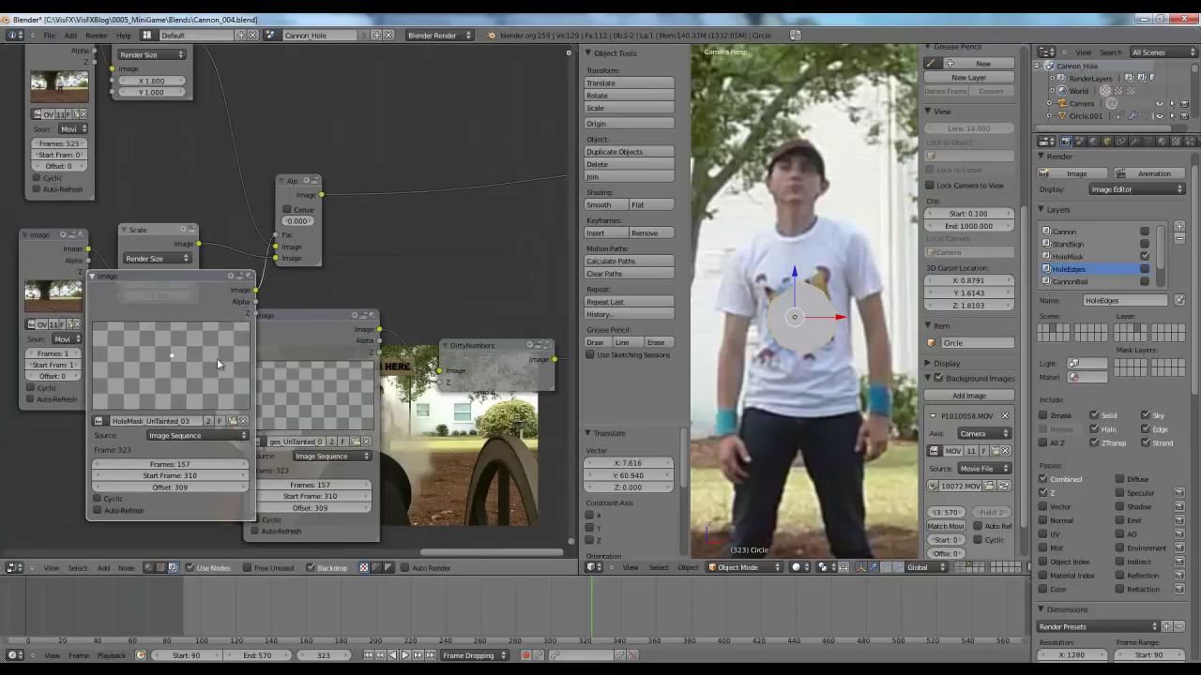
scroll(201, 358, "up", 4)
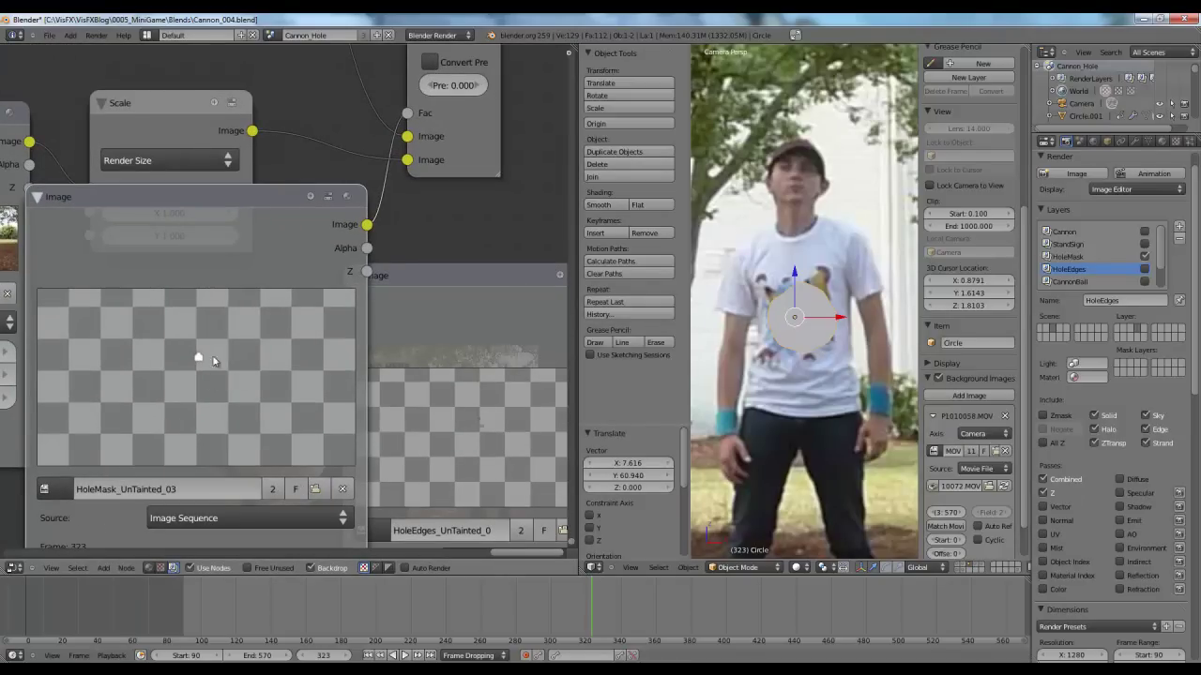
scroll(239, 341, "down", 4)
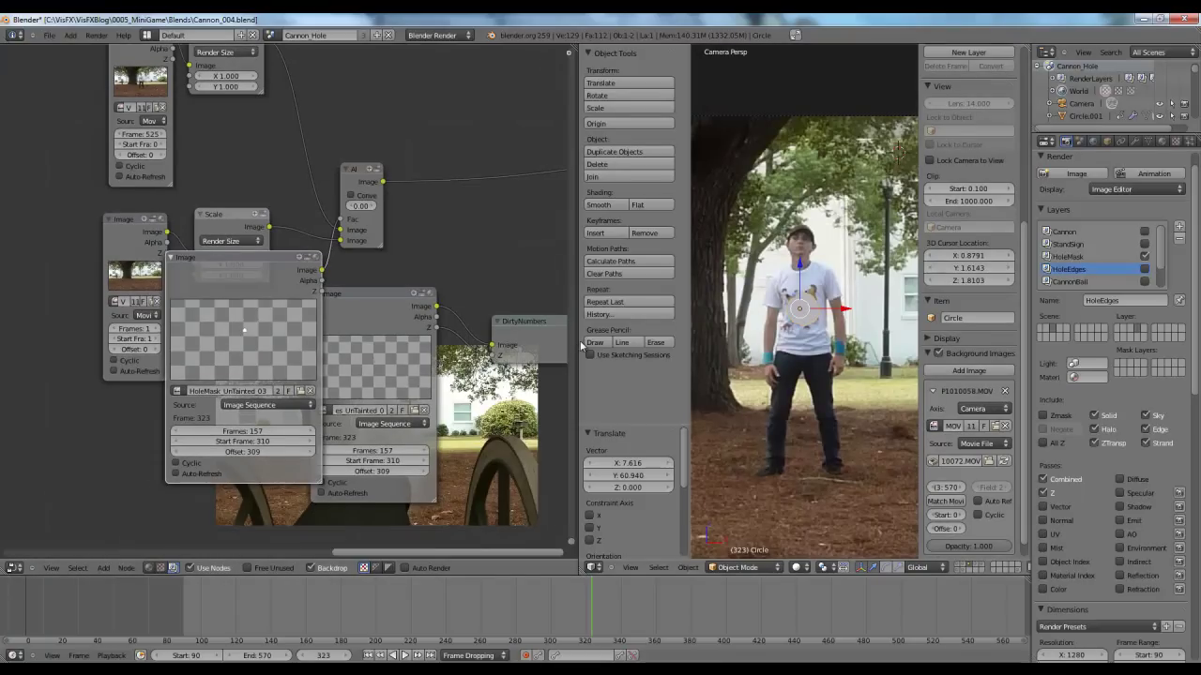
Widen the 3D view and play the animation with only the hole-edge mesh's layer displayed.
left_click_drag(579, 346, 289, 329)
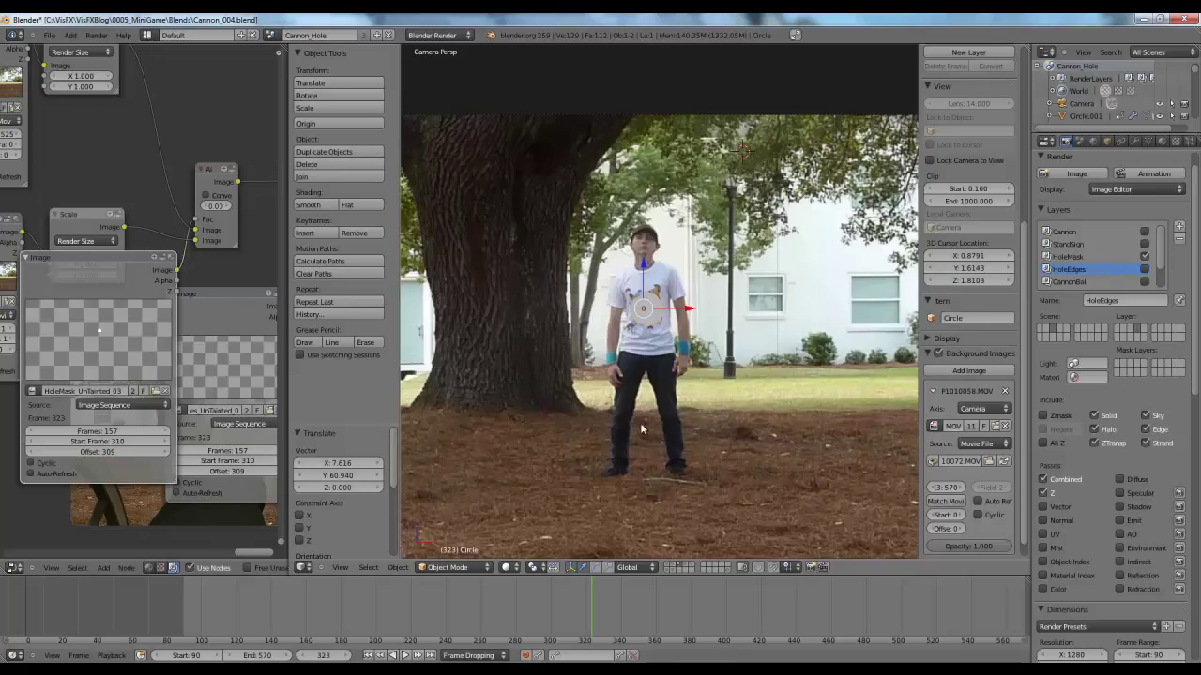
left_click(687, 567)
scroll(634, 373, "up", 5)
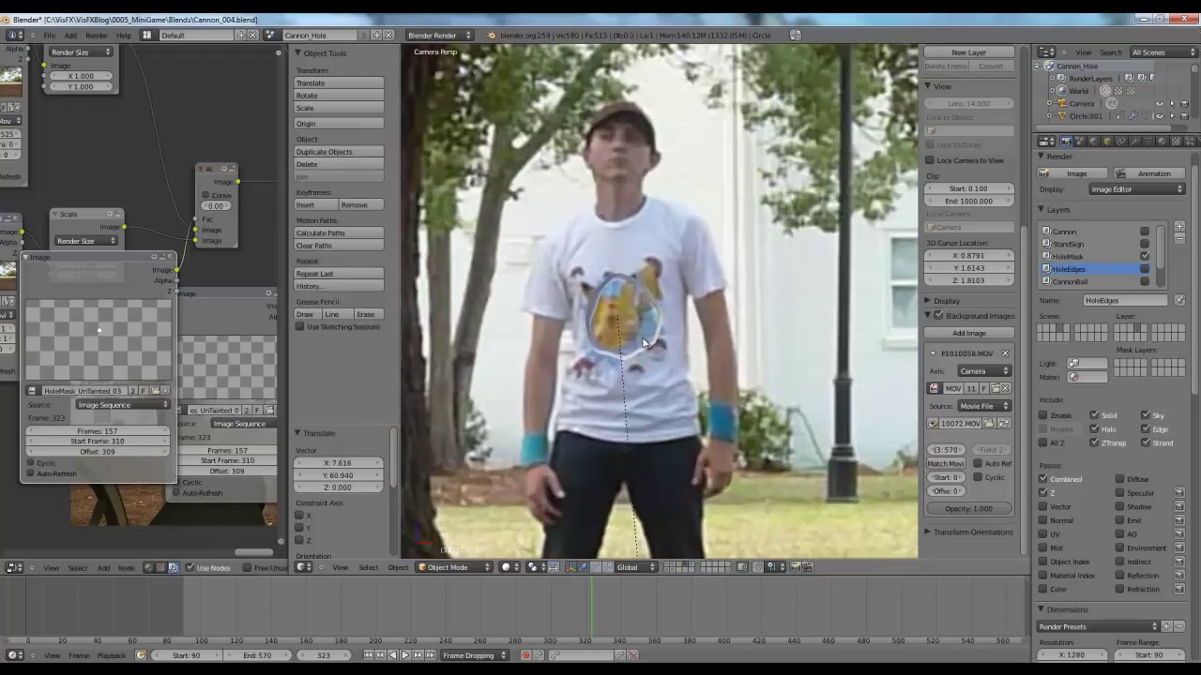
key("alt+a")
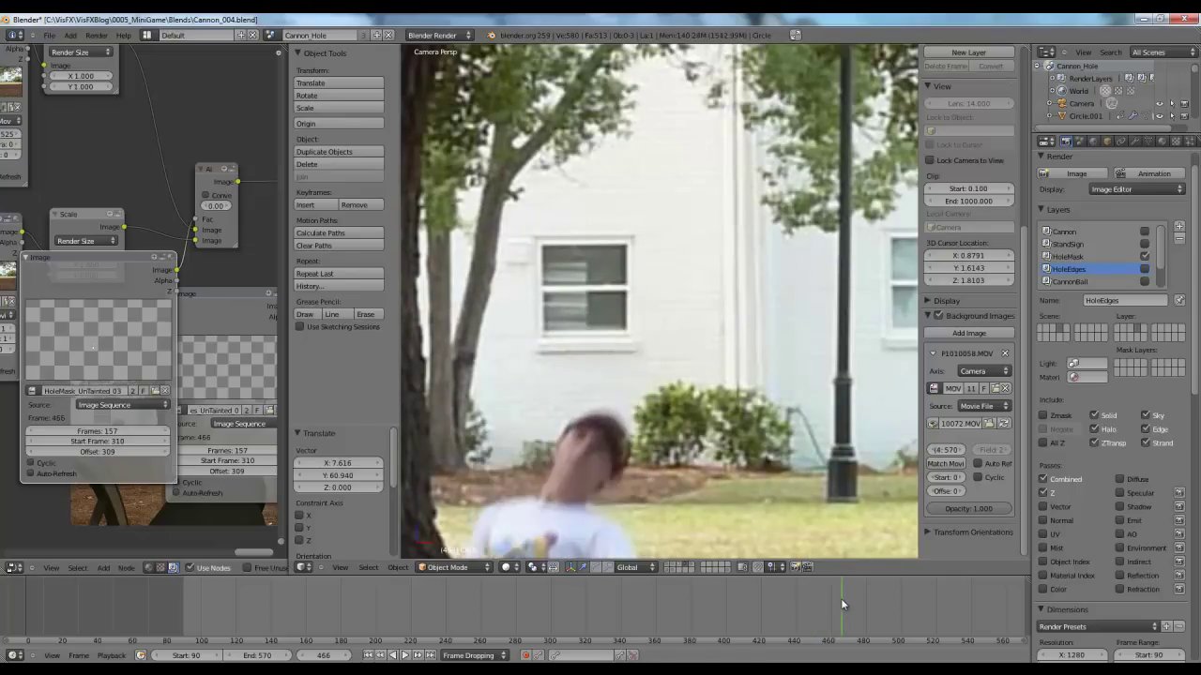
Go to frame 418 and compare the hole-mask layer with the hole-edges layer over the actor's shirt.
left_click_drag(840, 598, 758, 601)
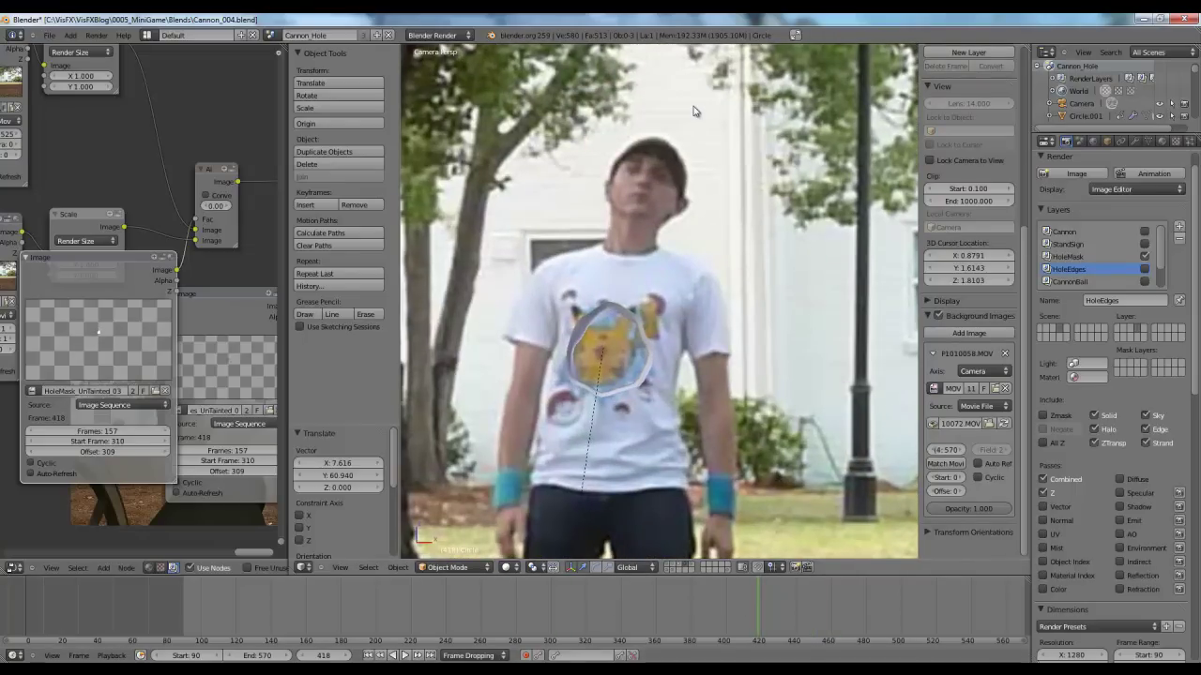
scroll(796, 414, "down", 5)
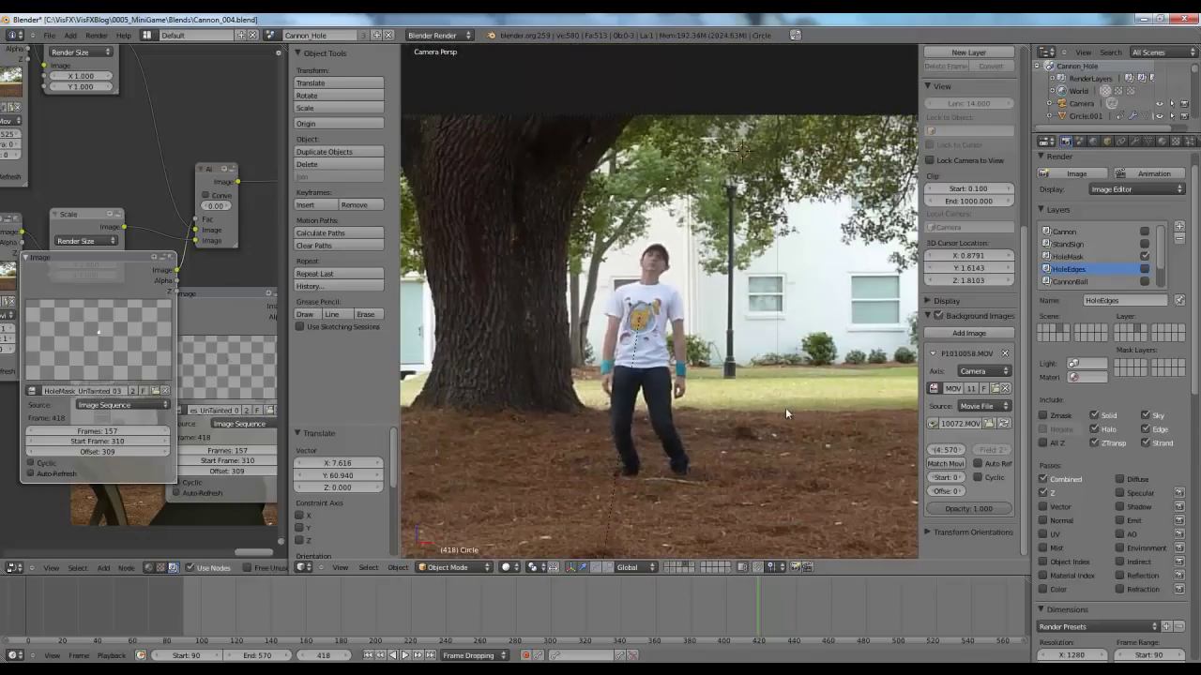
scroll(746, 398, "up", 4)
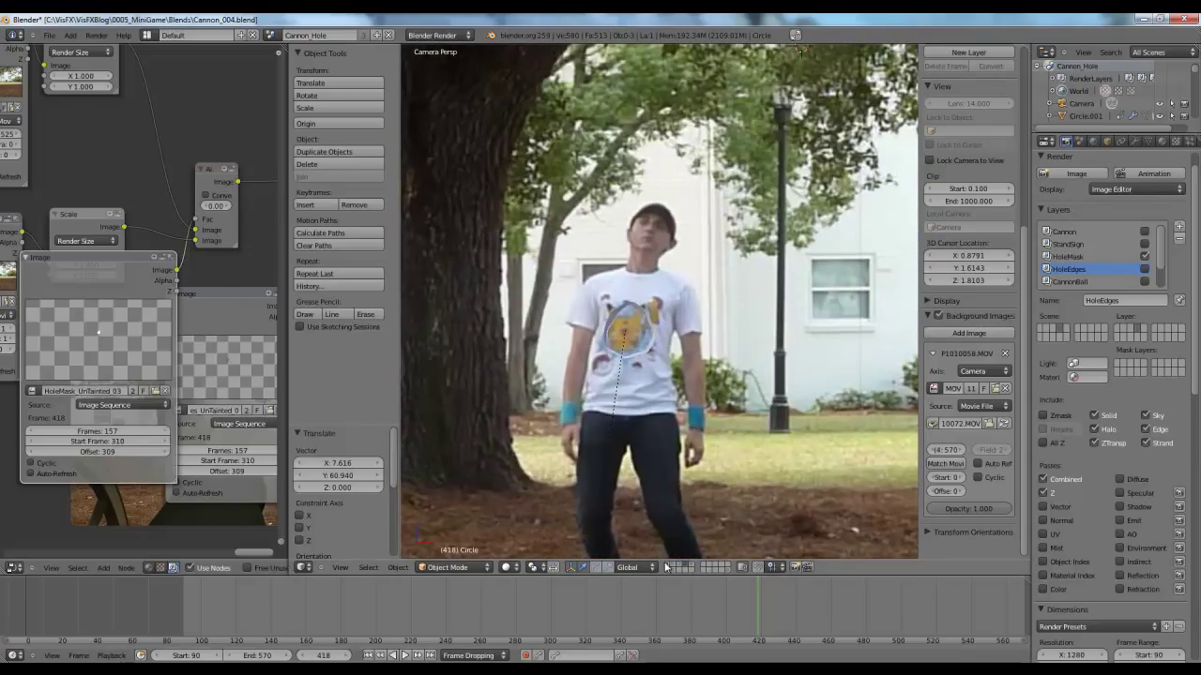
left_click(679, 569)
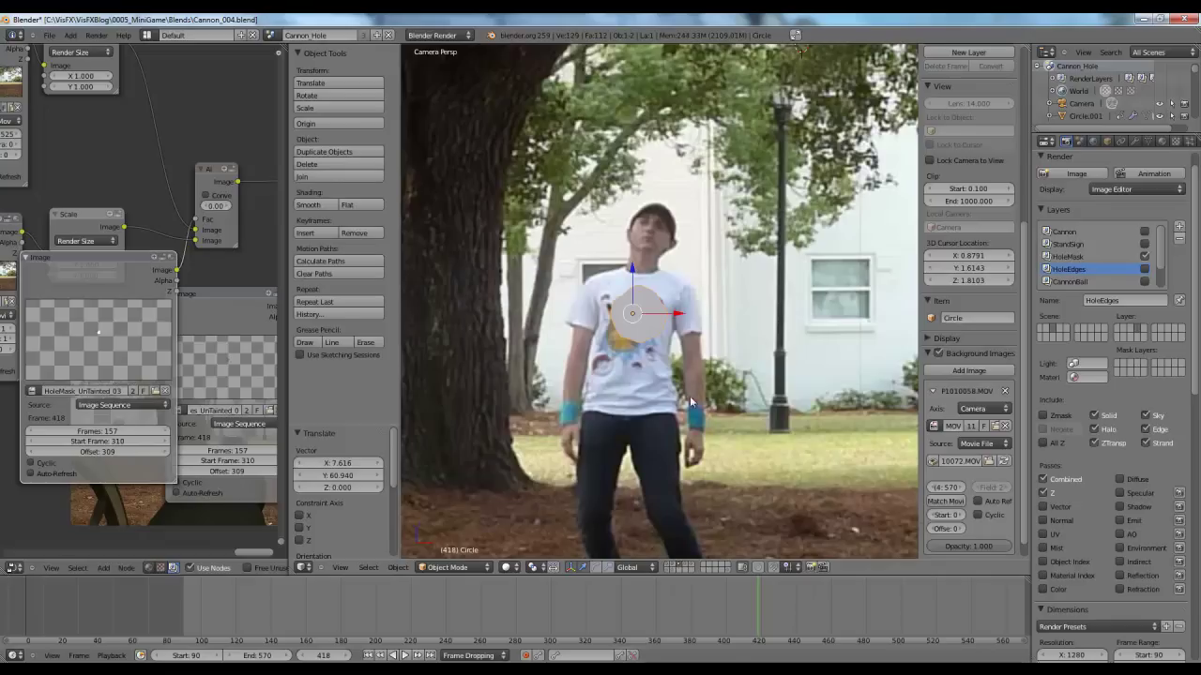
left_click(695, 569)
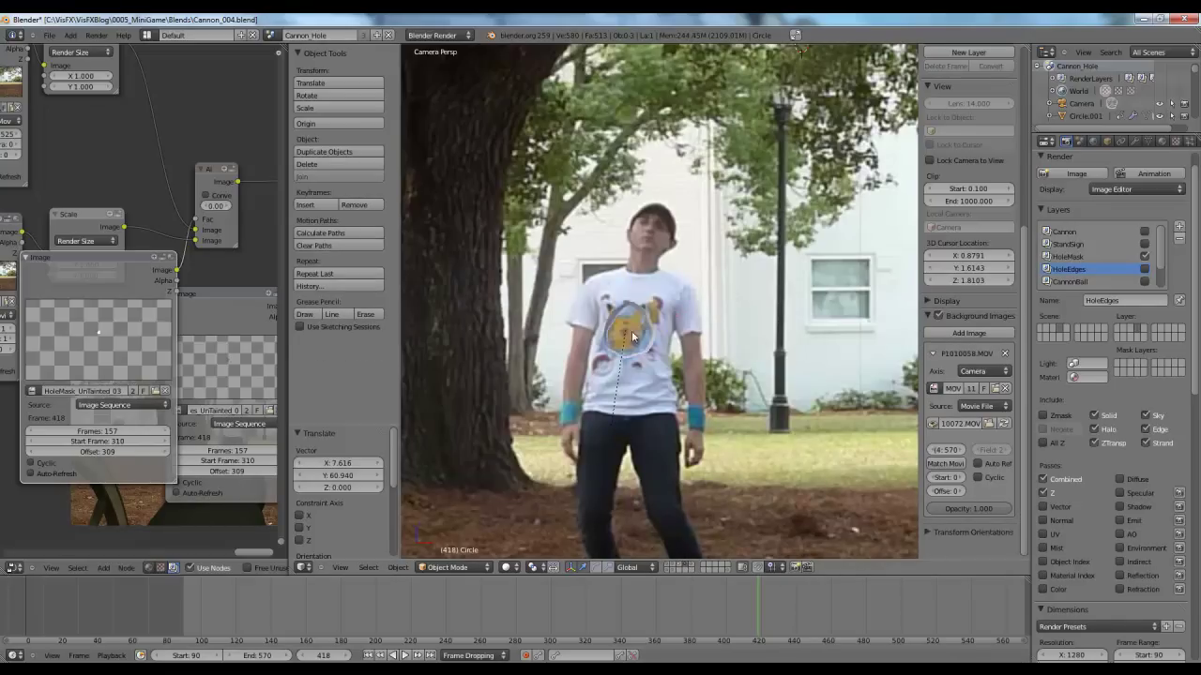
Select the hole-edge mesh on the shirt and inspect its geometry in wireframe, ending in solid shading.
scroll(632, 338, "up", 2)
right_click(654, 375)
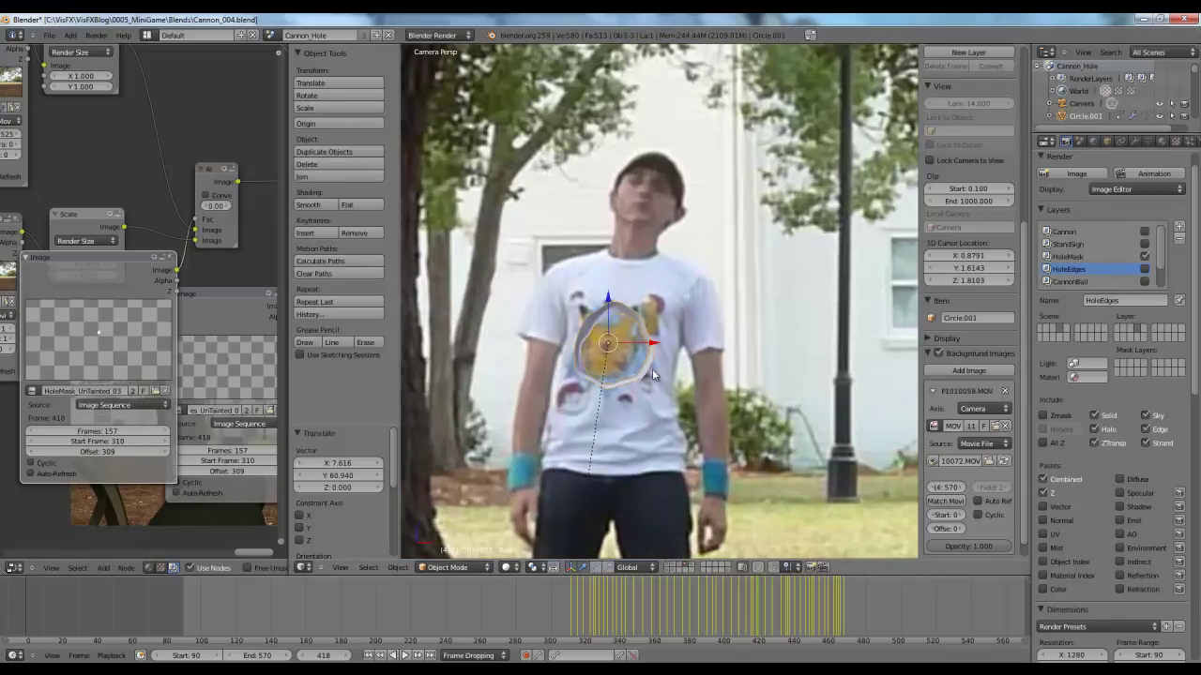
key("z")
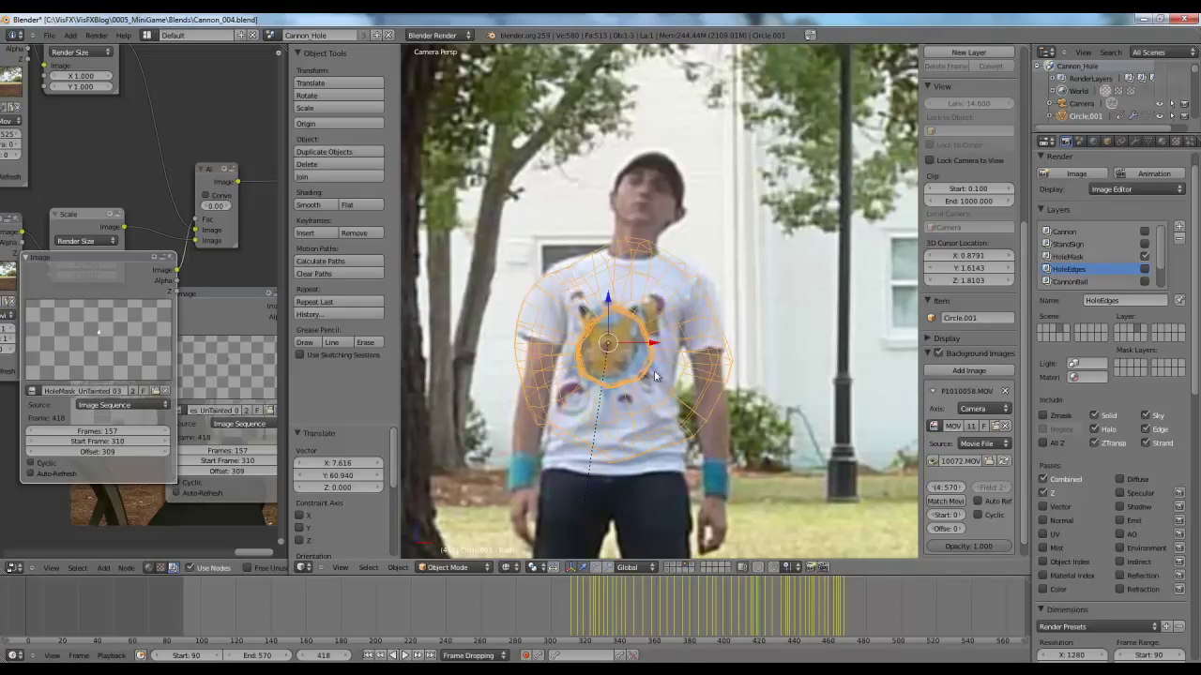
key("z")
Turn off the Transparency display option in the hole-edge mesh's object settings.
left_click(1161, 141)
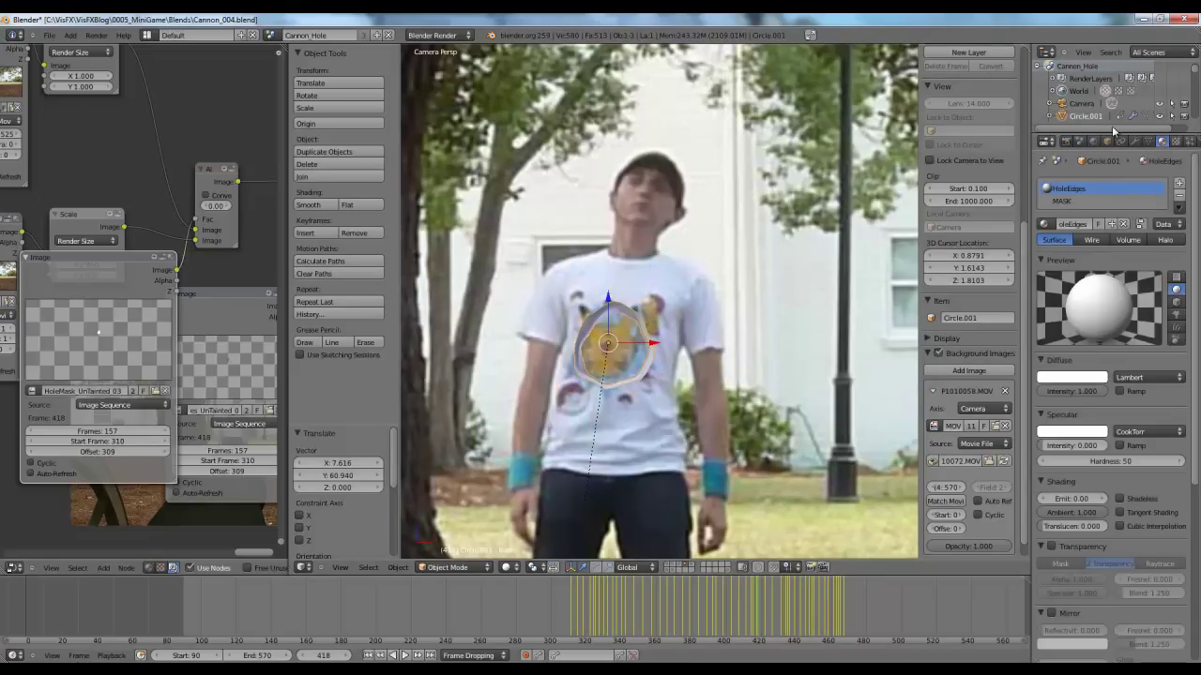
left_click(1134, 141)
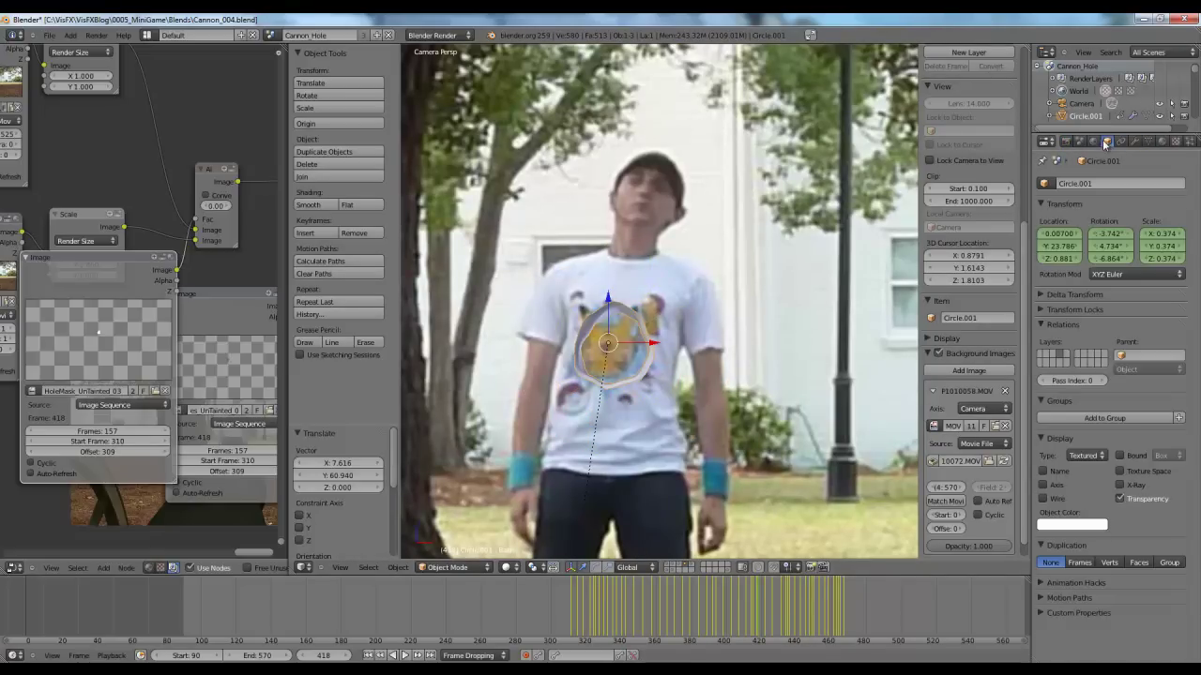
left_click(1120, 498)
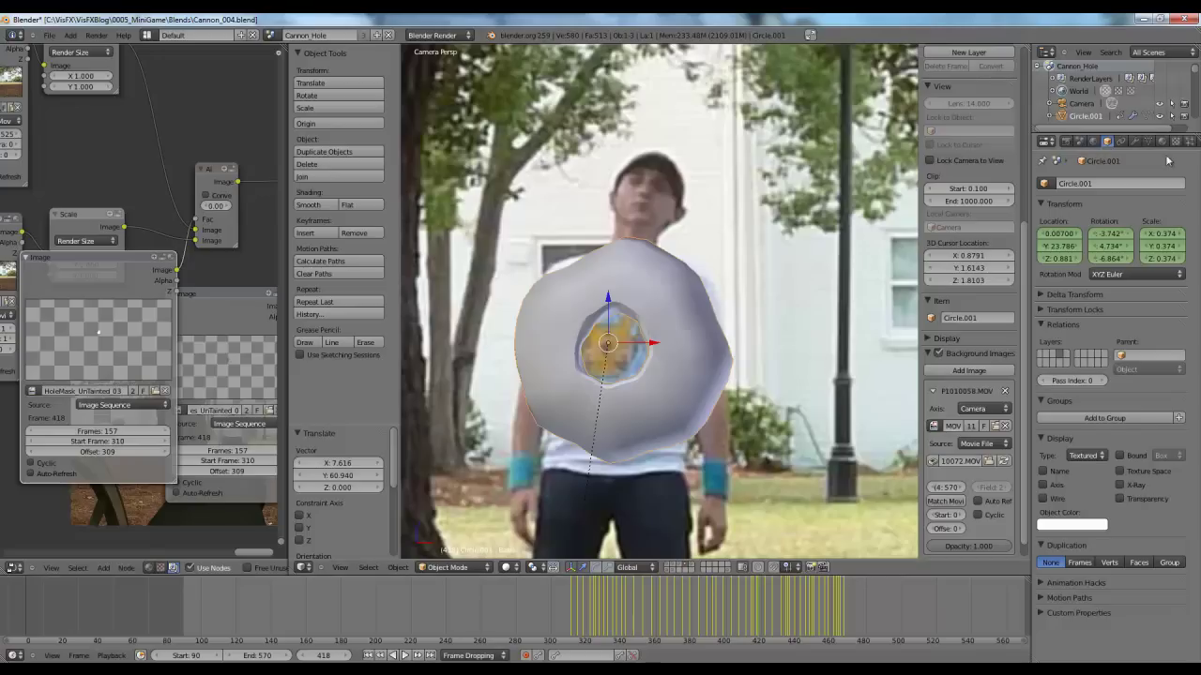
Review the hole-edge mesh's subdivision modifier and the shading and transparency settings of its HoleEdges and MASK materials.
left_click(1136, 142)
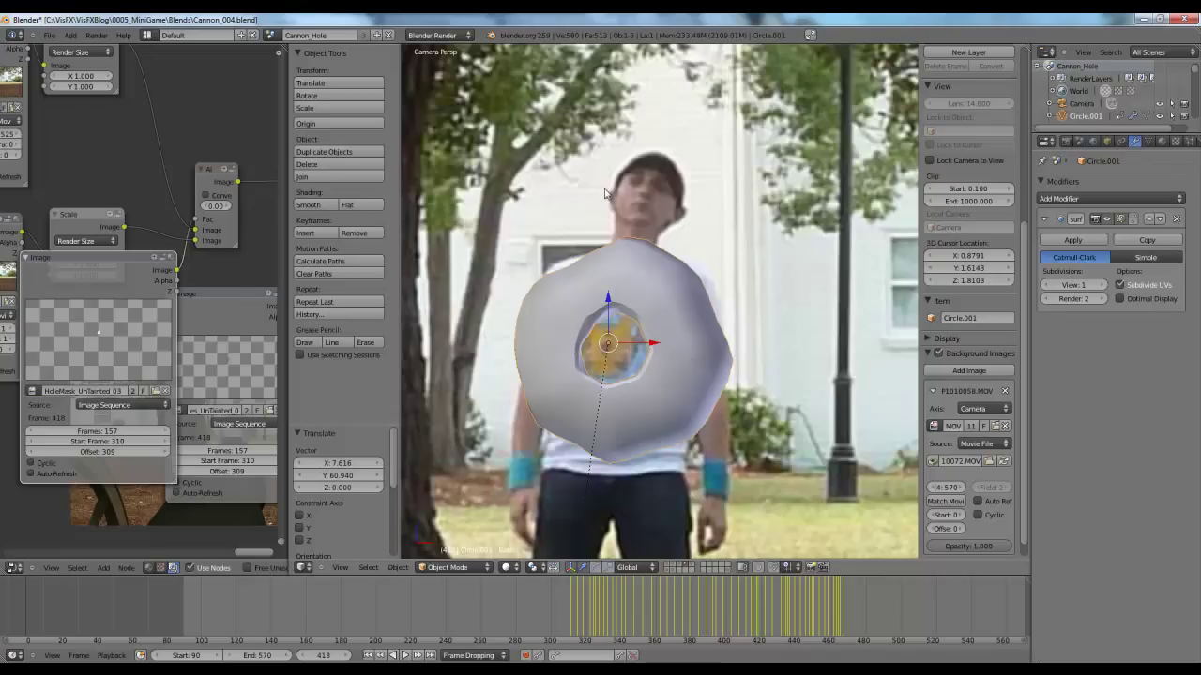
left_click(1161, 141)
scroll(1104, 439, "down", 4)
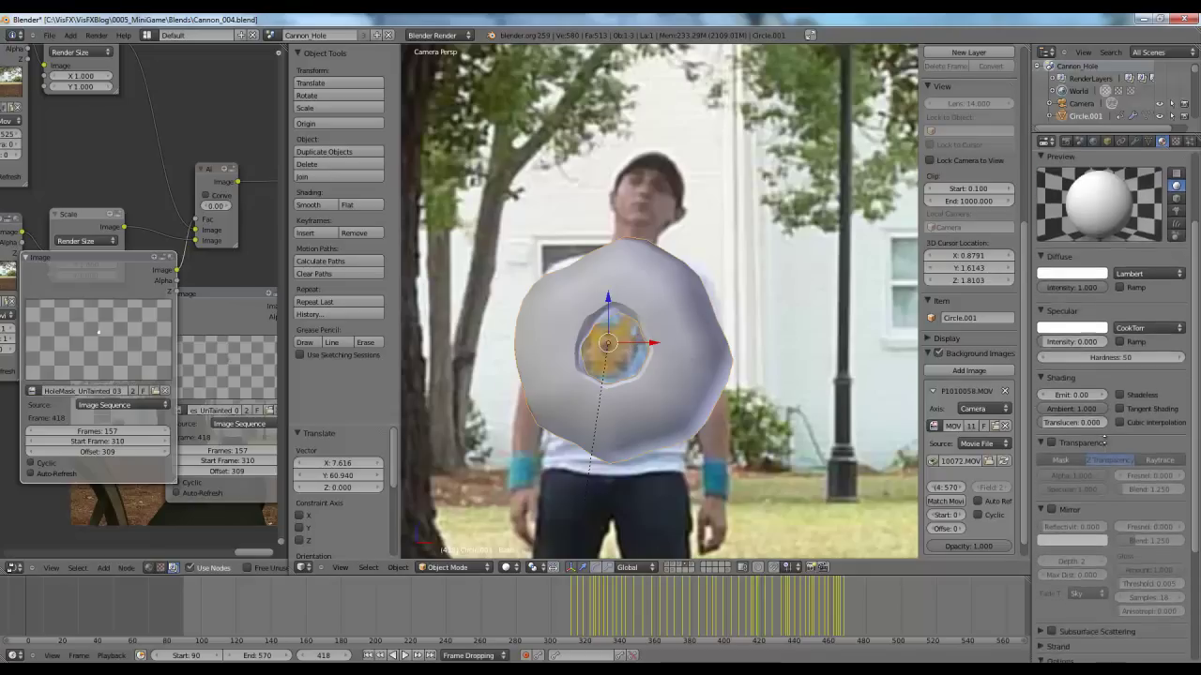
scroll(1104, 439, "up", 5)
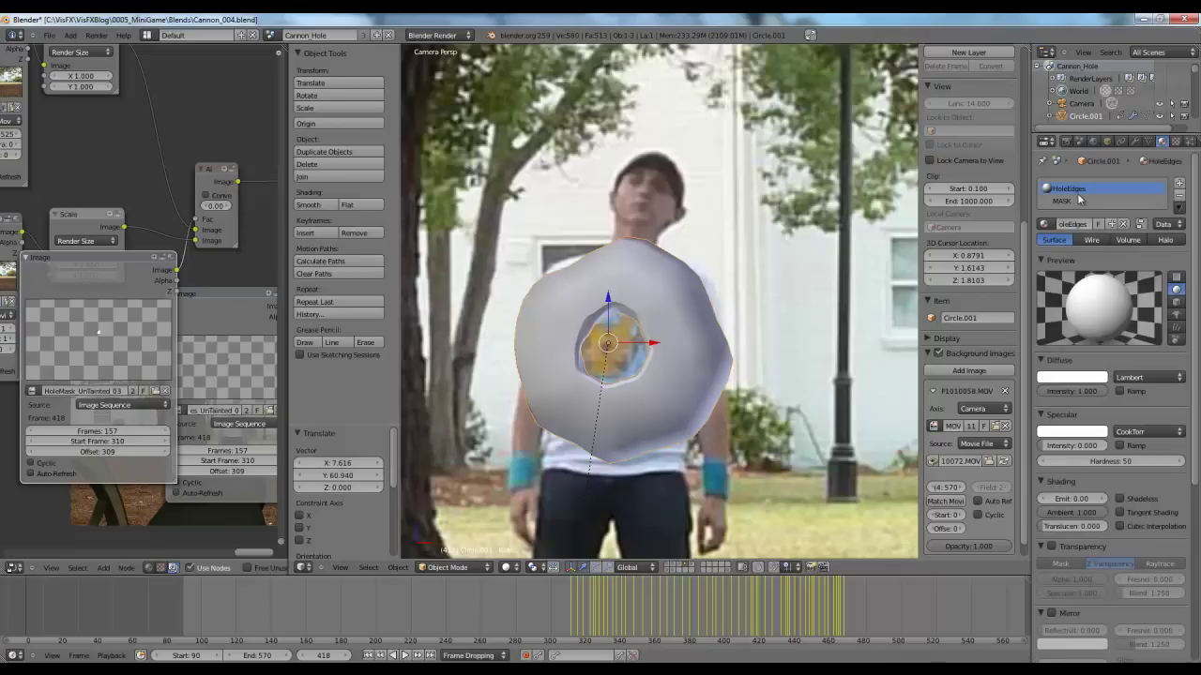
left_click(1078, 201)
scroll(1119, 420, "down", 3)
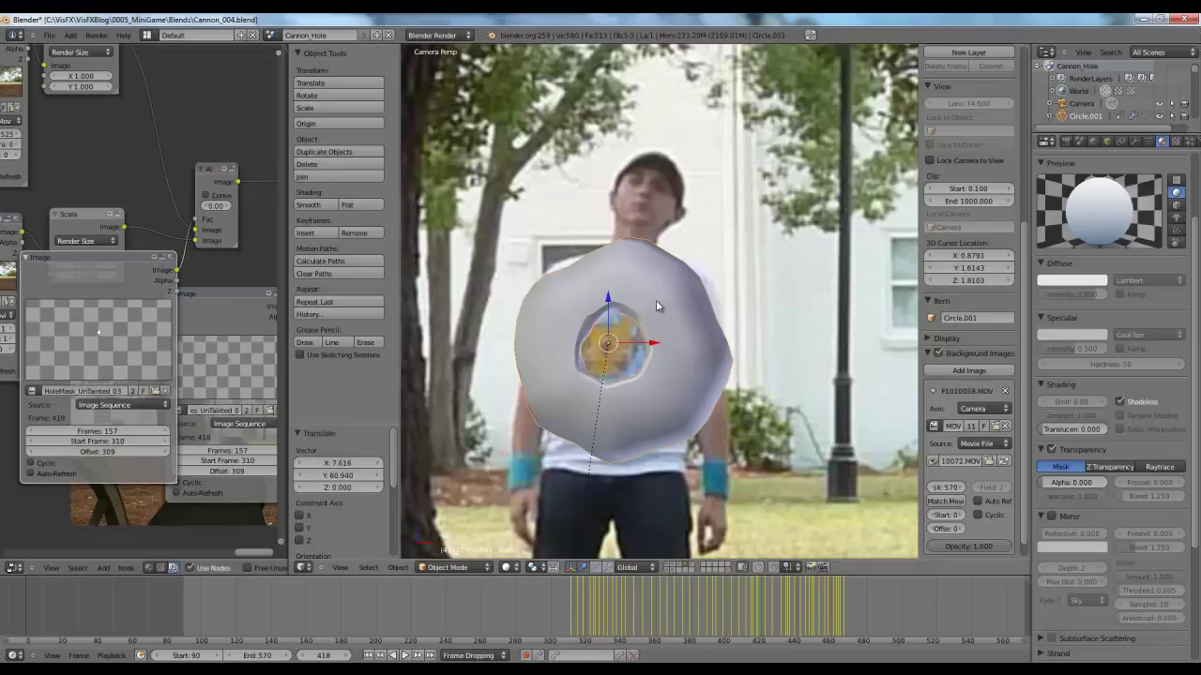
Zoom in on the hole-edge mesh and compare its wireframe with its solid shading.
scroll(656, 300, "up", 1)
key("z")
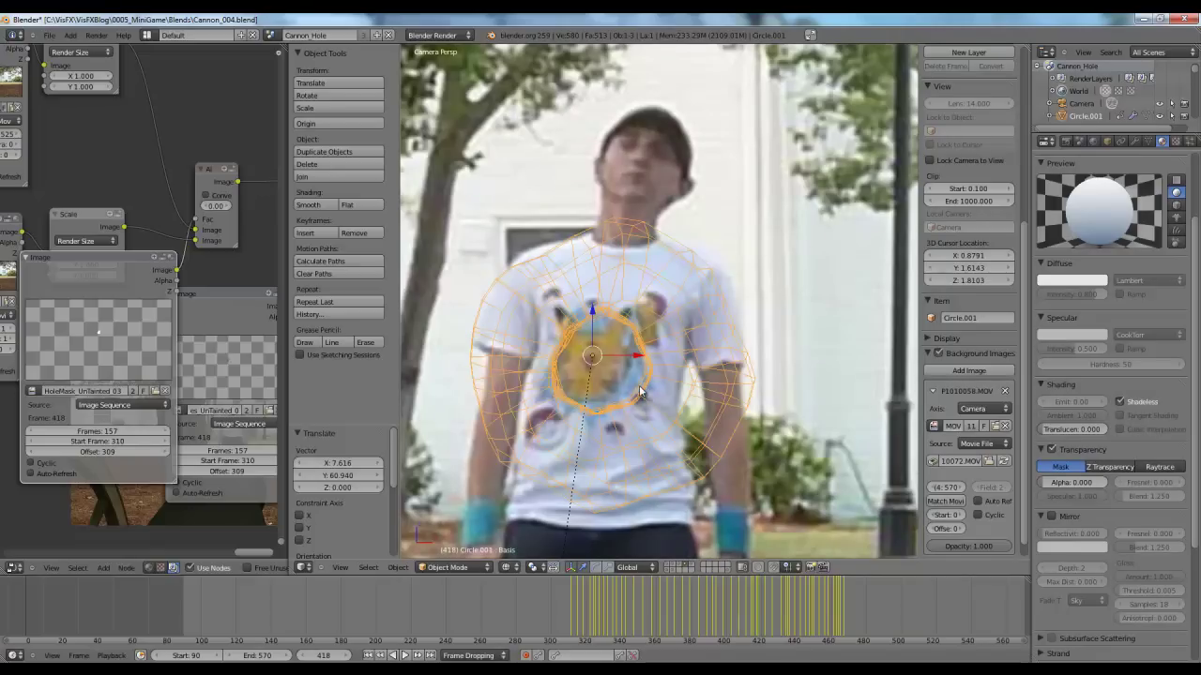
key("z")
Examine the rest of the compositing node tree beyond the HoleMask and HoleEdges image nodes.
scroll(139, 364, "down", 2)
scroll(139, 364, "down", 4)
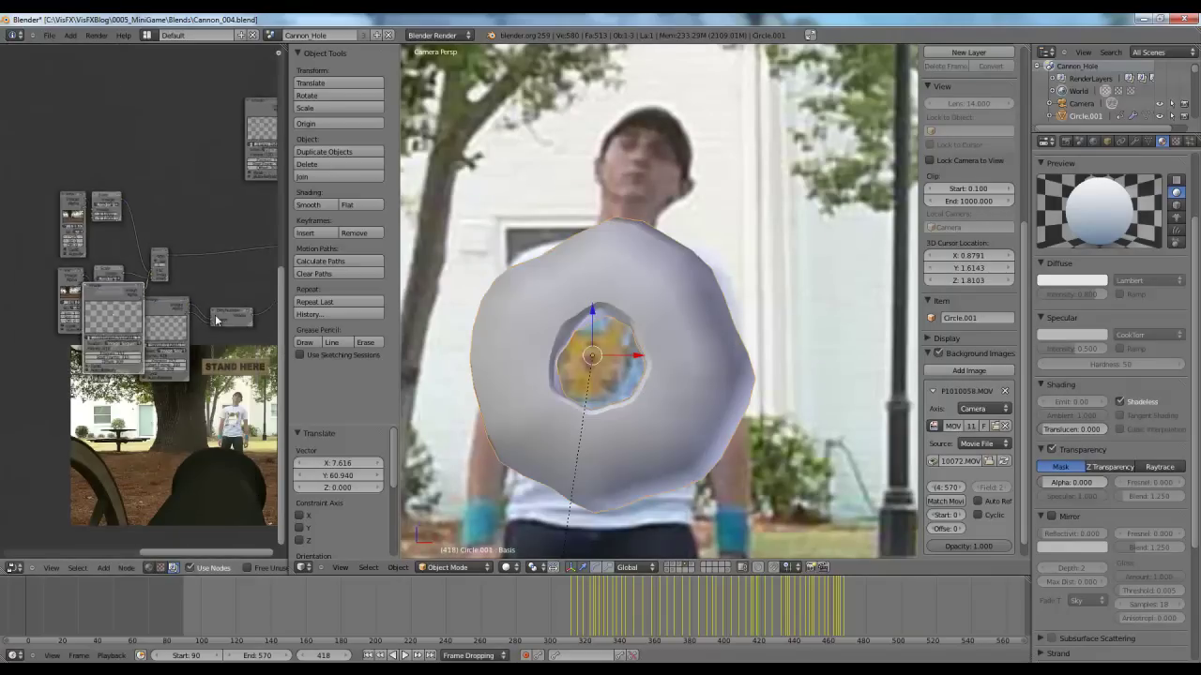
scroll(218, 366, "up", 5)
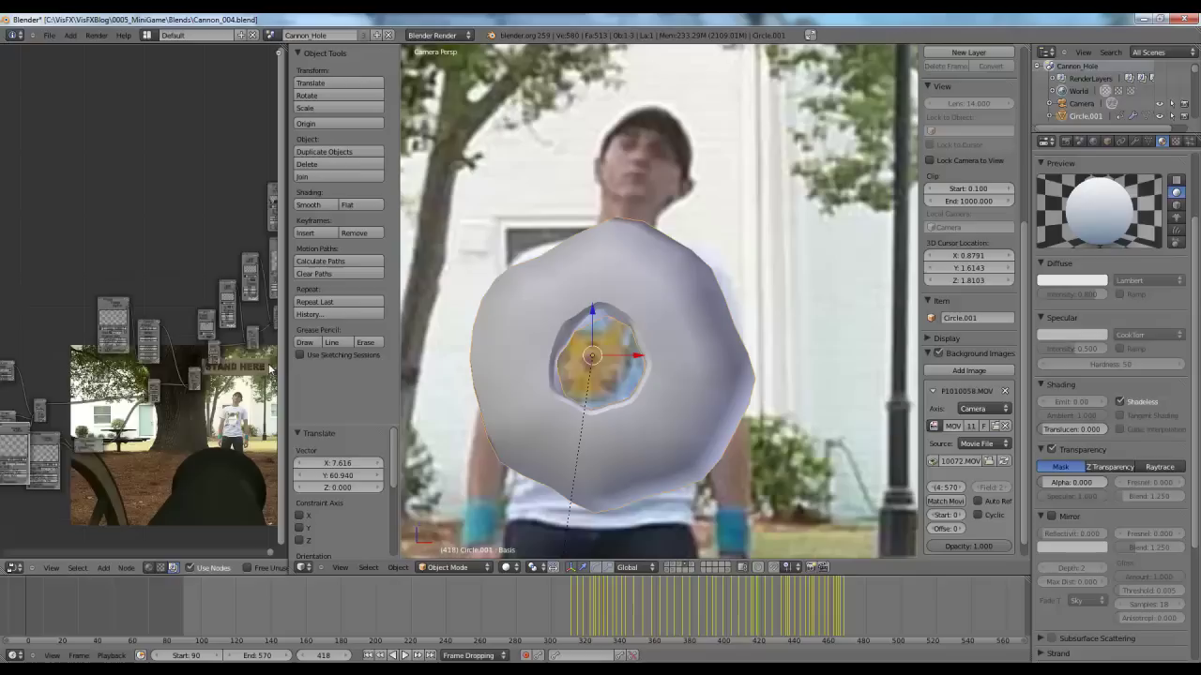
scroll(219, 367, "up", 4)
scroll(647, 235, "down", 3)
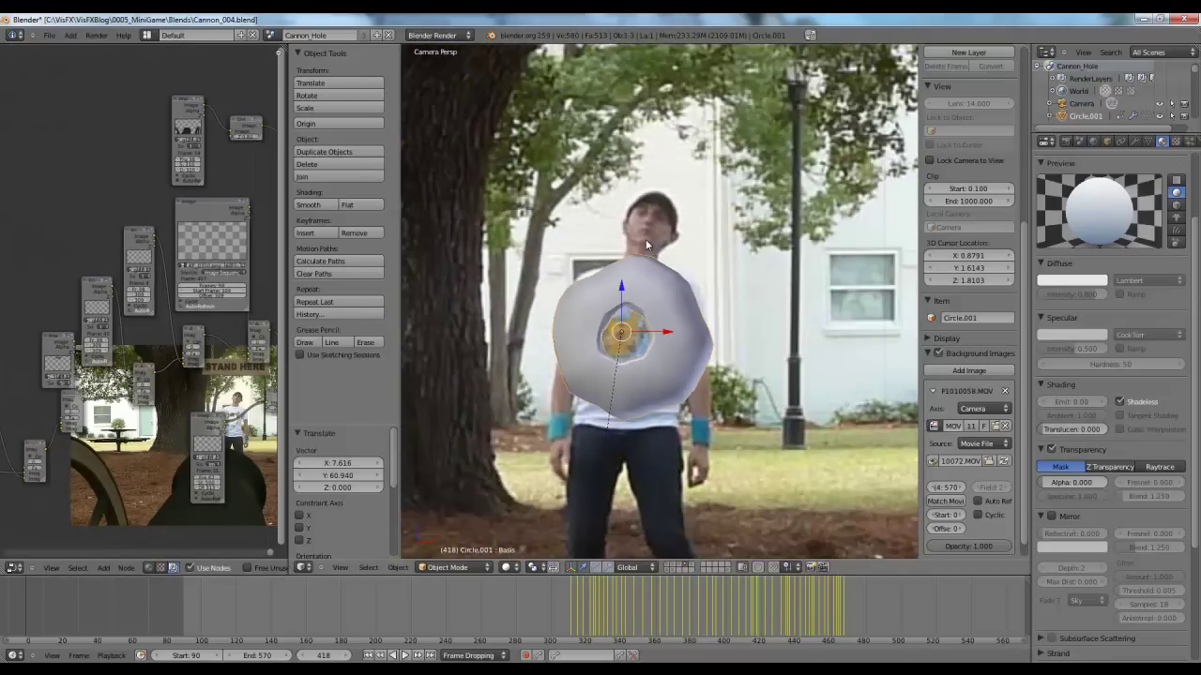
Display the layer with the hanging STAND HERE sign and view it in wireframe over the footage.
left_click(676, 564)
left_click(672, 566)
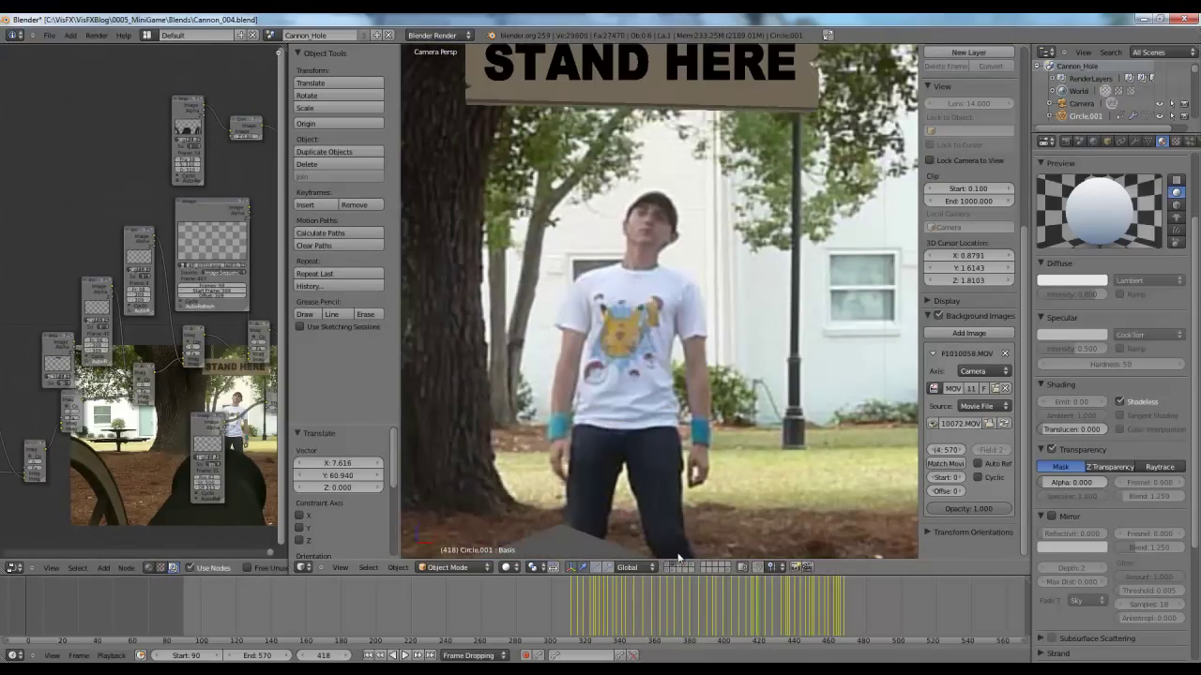
scroll(653, 435, "down", 5)
key("z")
scroll(687, 451, "up", 3)
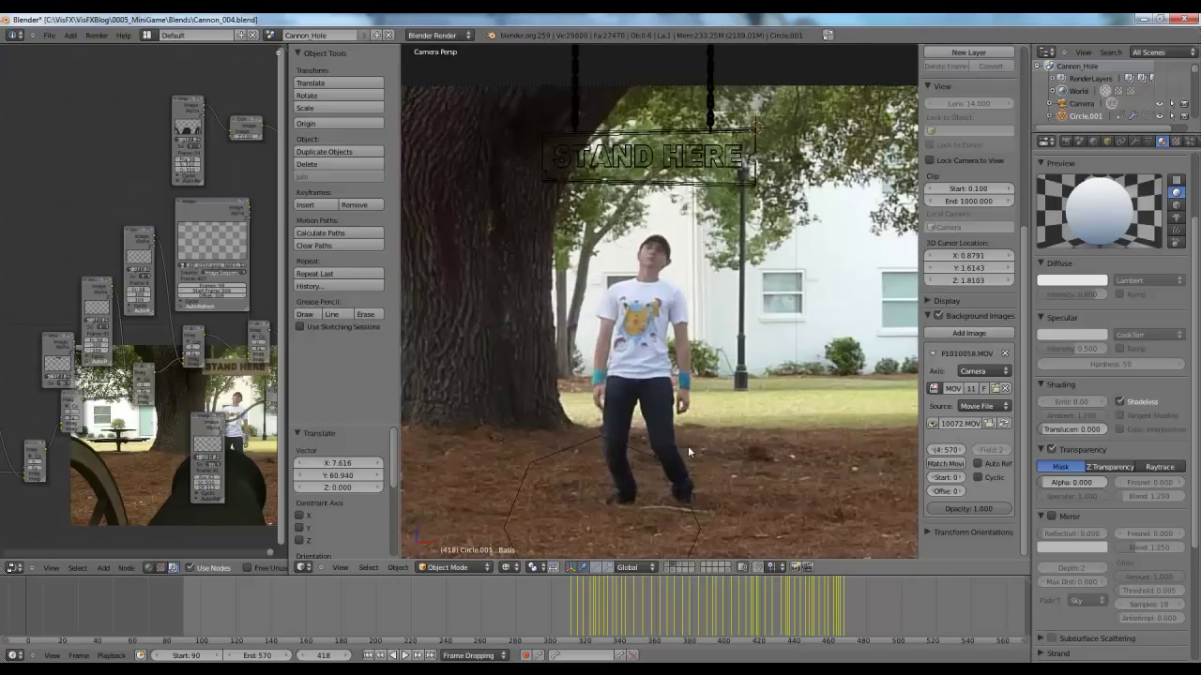
Switch to the Confetti_1 scene and check its object layers over the background footage.
left_click(270, 35)
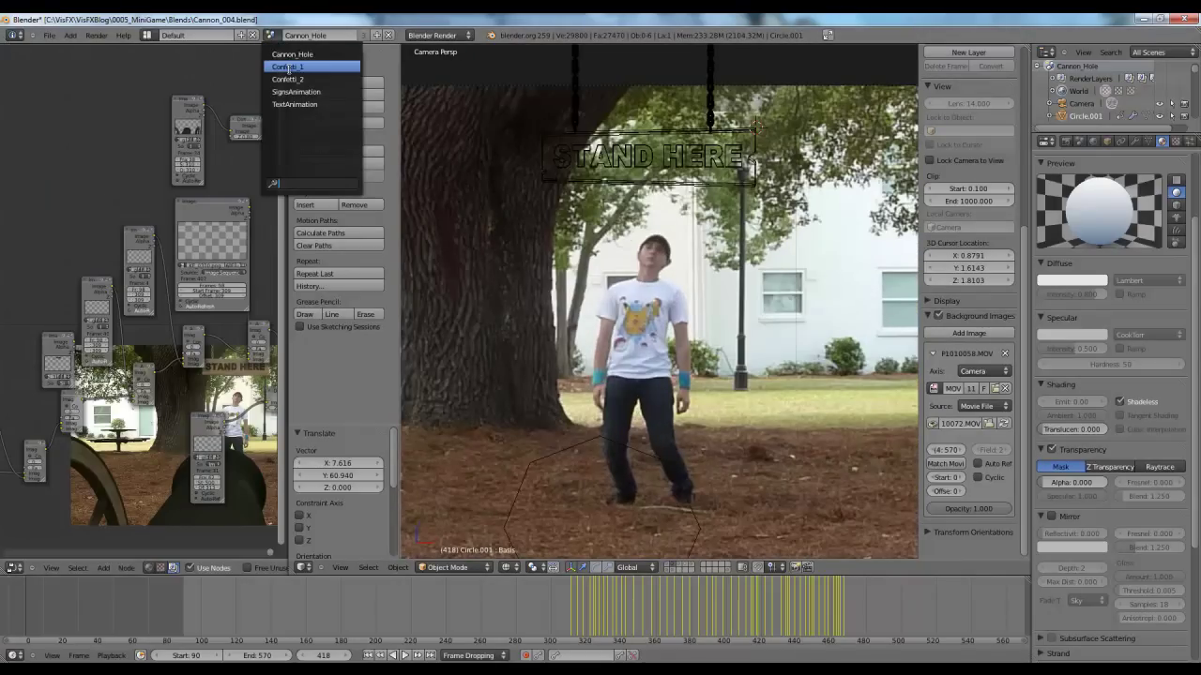
left_click(289, 68)
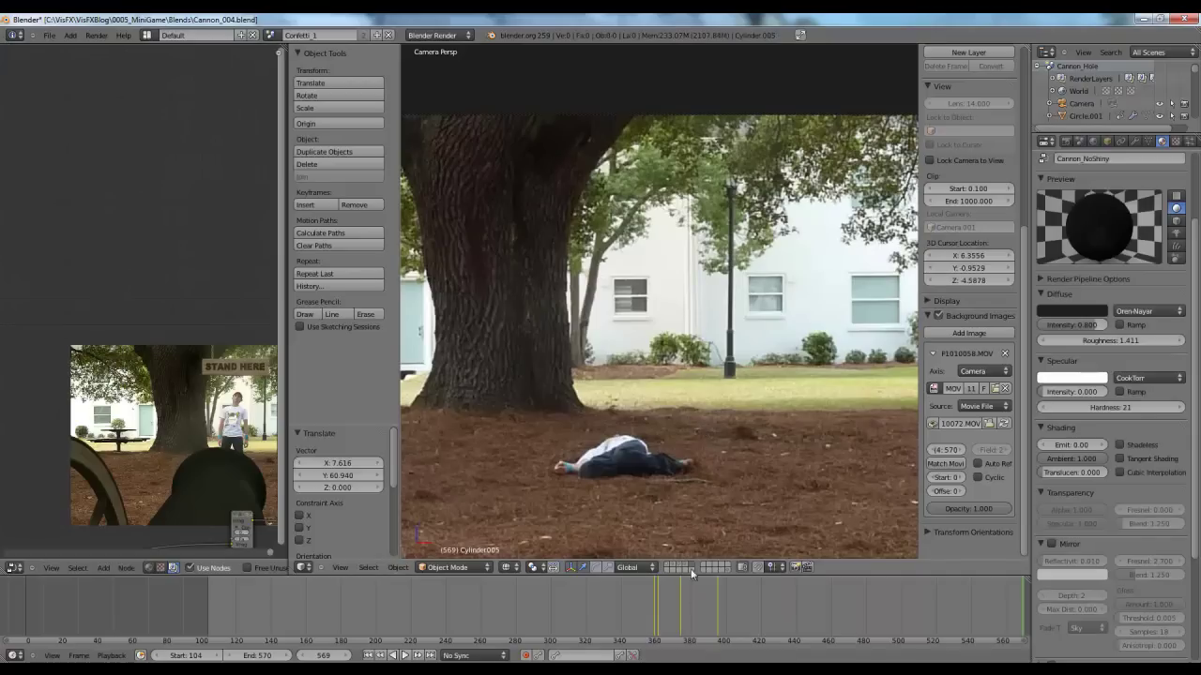
left_click(671, 568)
left_click(682, 568)
scroll(668, 501, "down", 3)
scroll(653, 548, "up", 4)
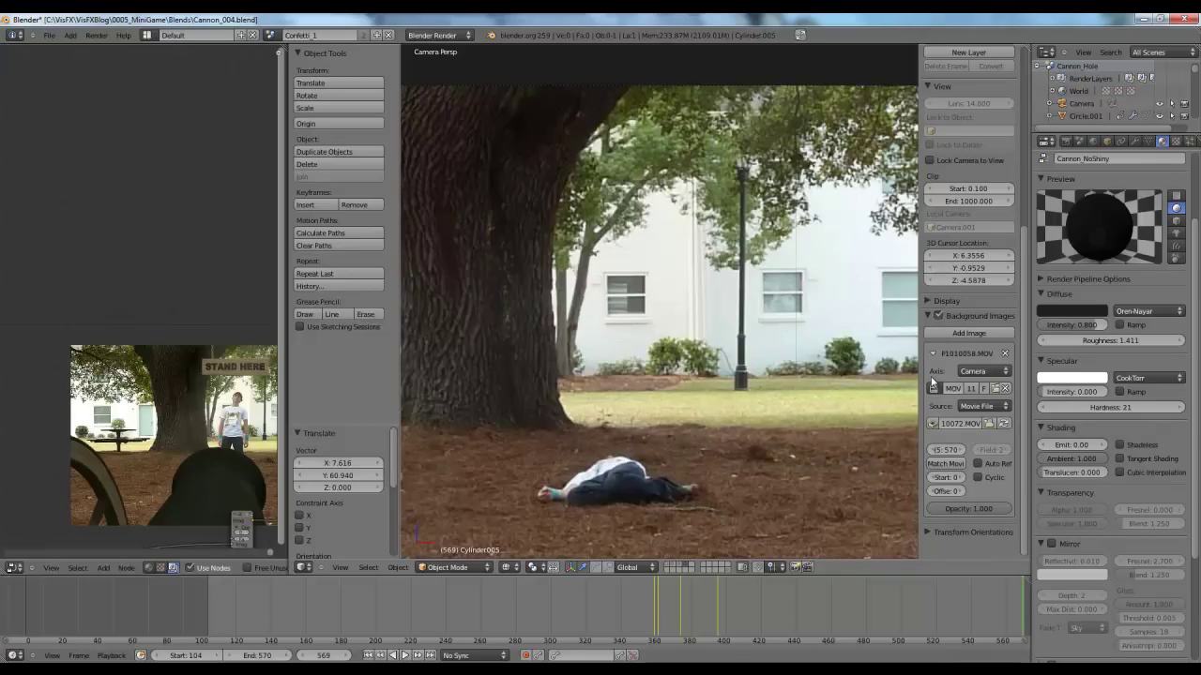
Move the timeline to frame 372 and display the layer containing the confetti burst.
left_click(708, 596)
left_click_drag(616, 592, 680, 595)
left_click(673, 565)
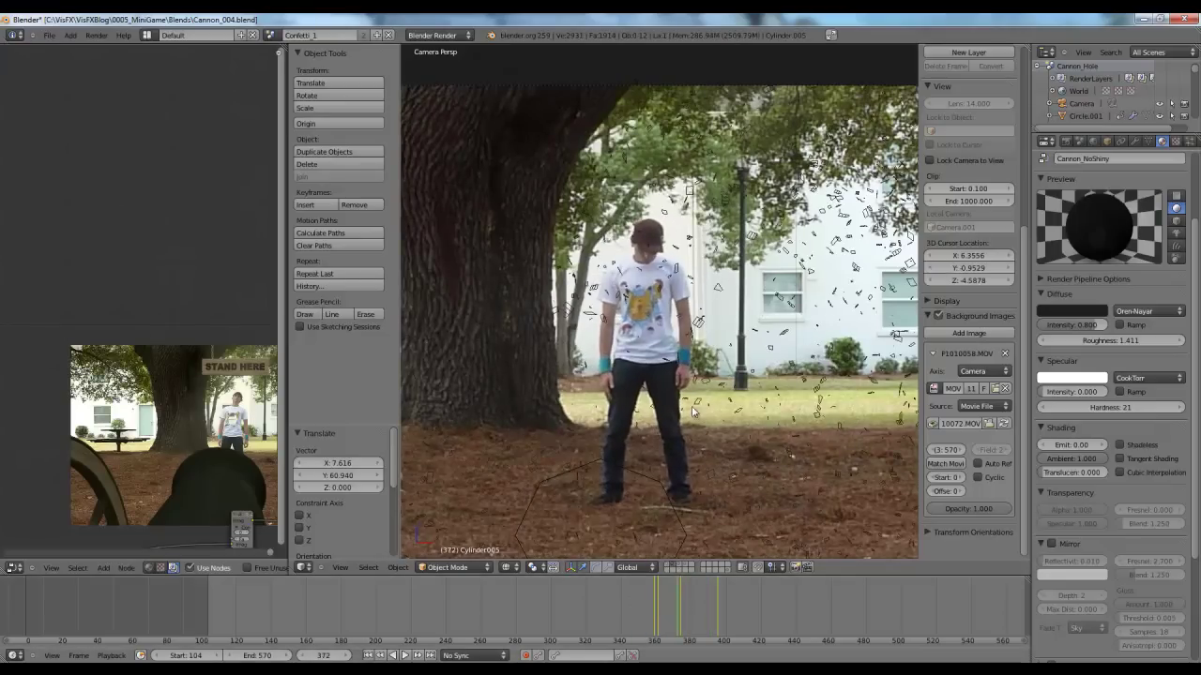
Select the confetti emitter plane inside the burst, viewing the scene from outside the camera in solid shading.
scroll(679, 595, "down", 1)
scroll(721, 361, "down", 1)
middle_click_drag(720, 361, 673, 434)
middle_click_drag(750, 448, 670, 356, "shift")
scroll(665, 271, "down", 3)
scroll(637, 323, "up", 4)
right_click(519, 202)
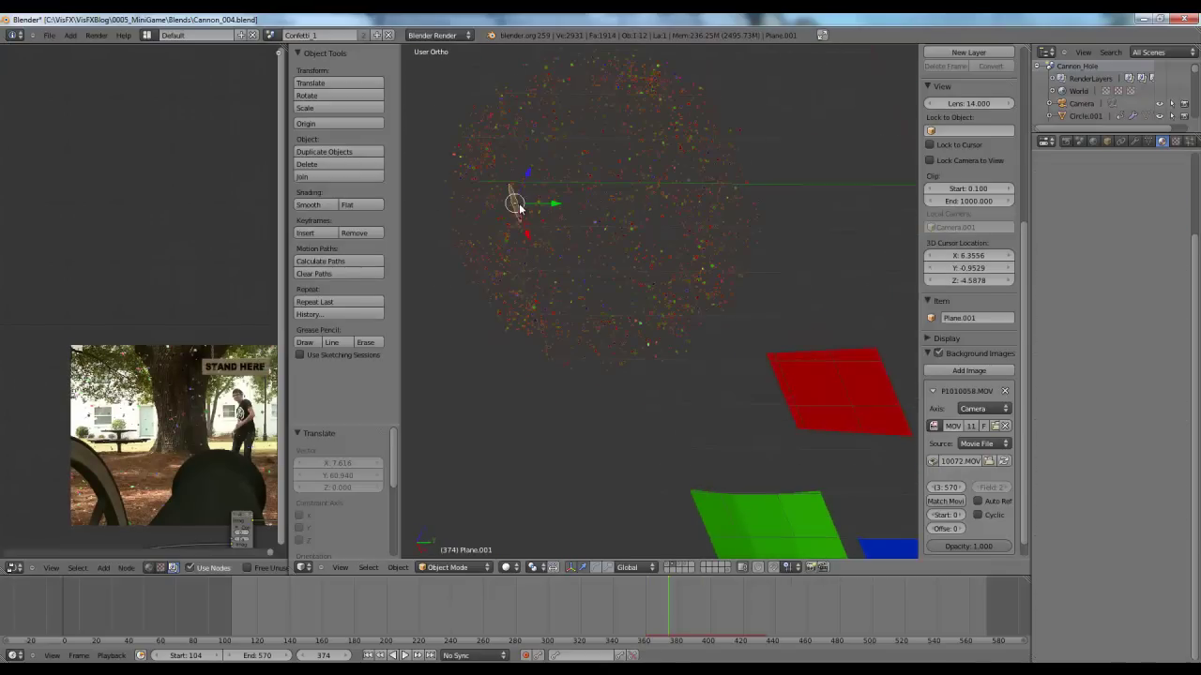
Examine the emitter's Confetti_1 particle settings for emission, velocity, rotation, physics and rendering.
left_click(1188, 140)
scroll(1111, 376, "down", 10)
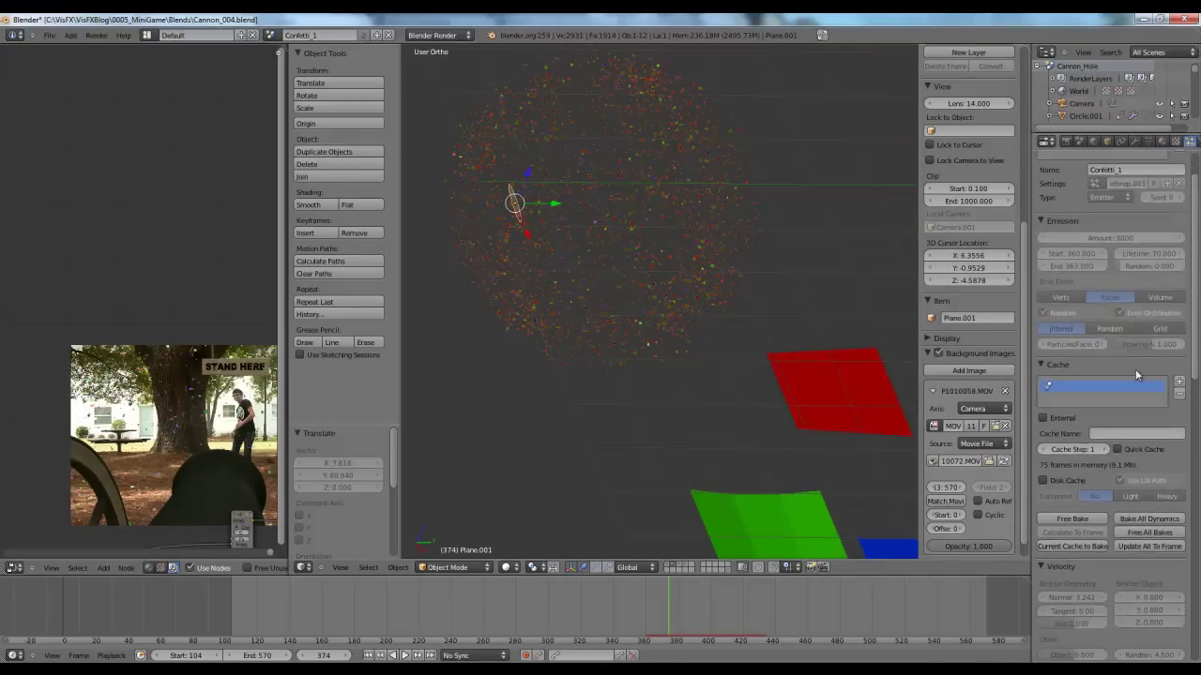
scroll(1112, 424, "down", 4)
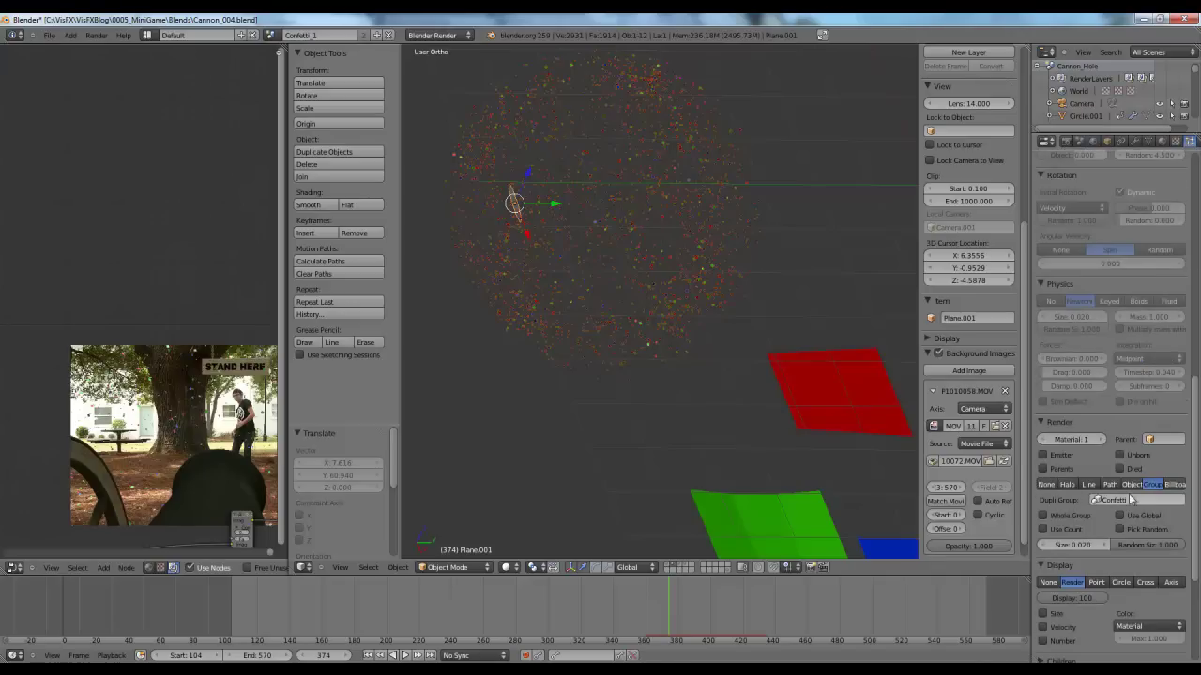
Select the red square confetti piece and inspect the confetti source meshes in wireframe, ending in solid shading.
scroll(617, 295, "down", 5)
right_click(745, 345)
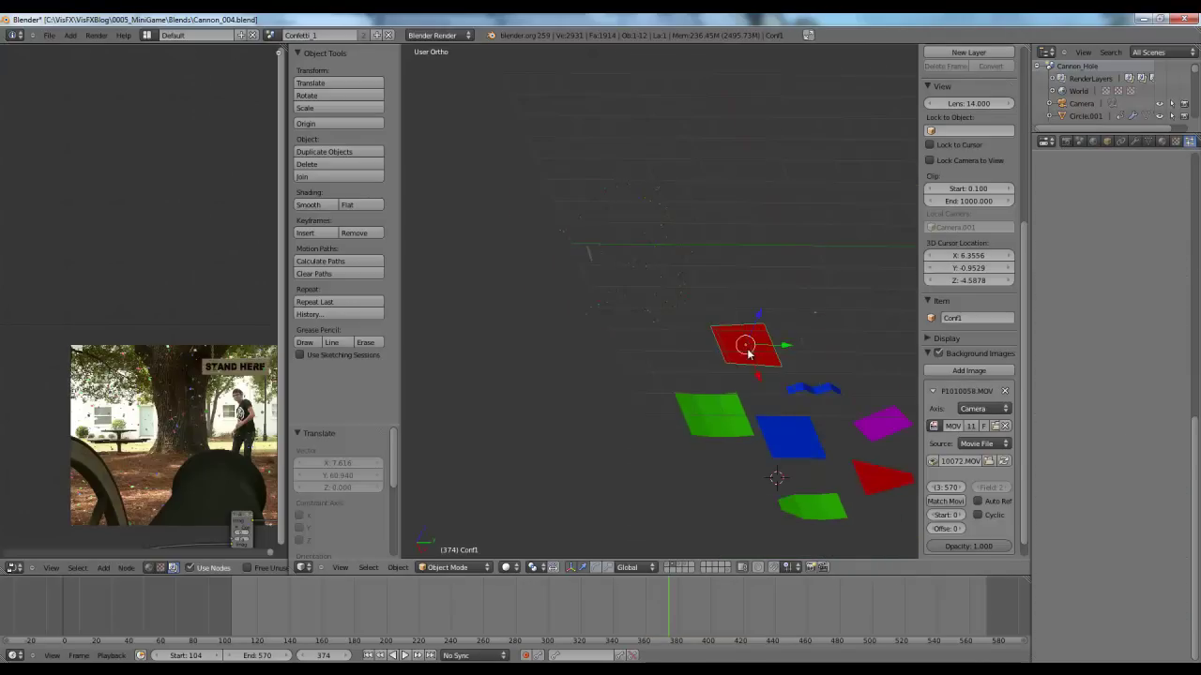
key("shift+h")
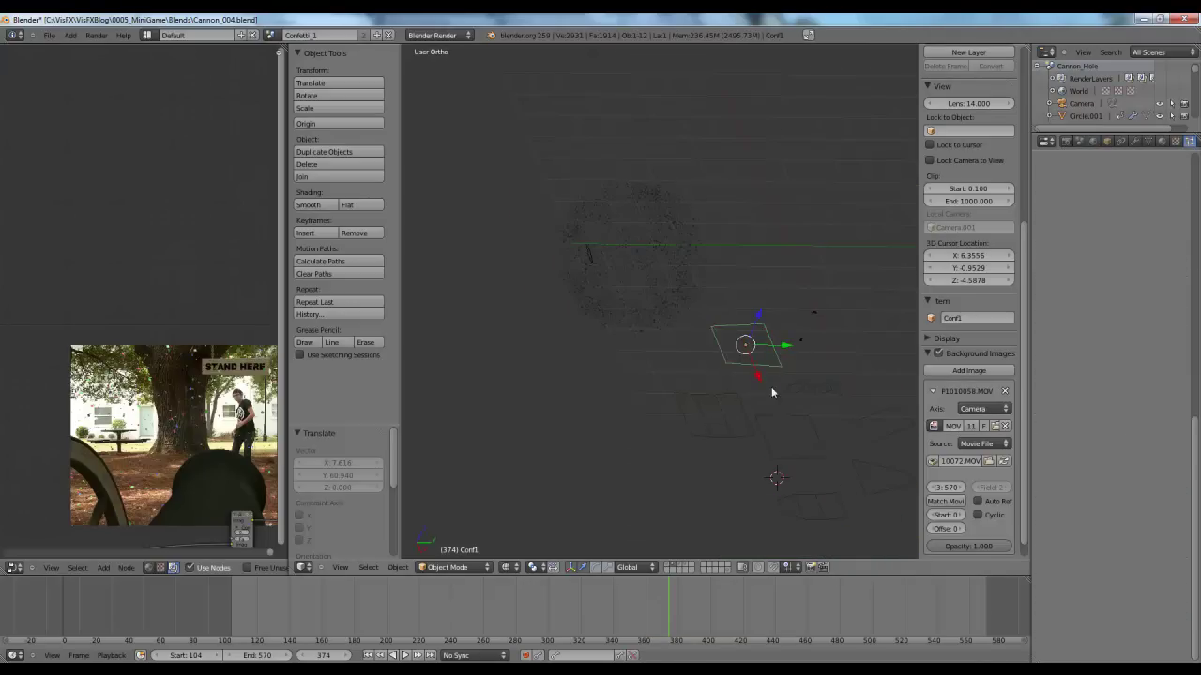
key("z")
Reselect the confetti emitter plane and check the dupli group used in its particle render settings.
mouse_move(651, 313)
middle_mouse_down("shift")
mouse_move(688, 366)
mouse_move(736, 393)
middle_mouse_up("shift")
scroll(703, 383, "up", 6)
right_click(702, 385)
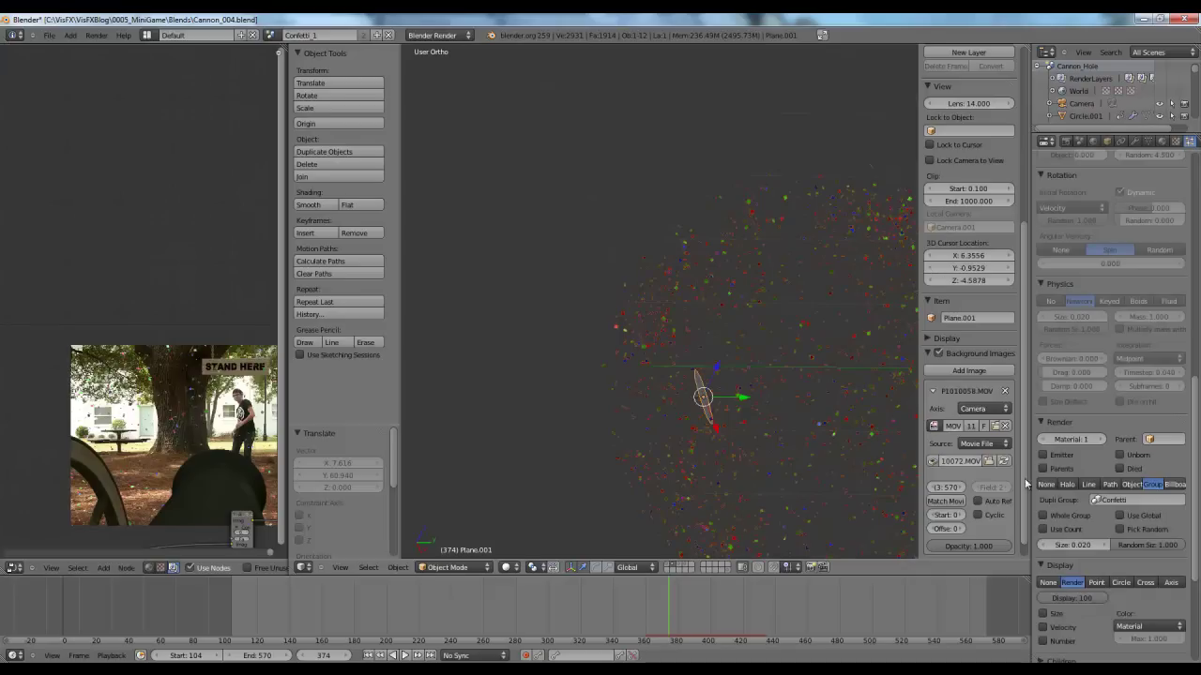
scroll(1103, 499, "down", 1)
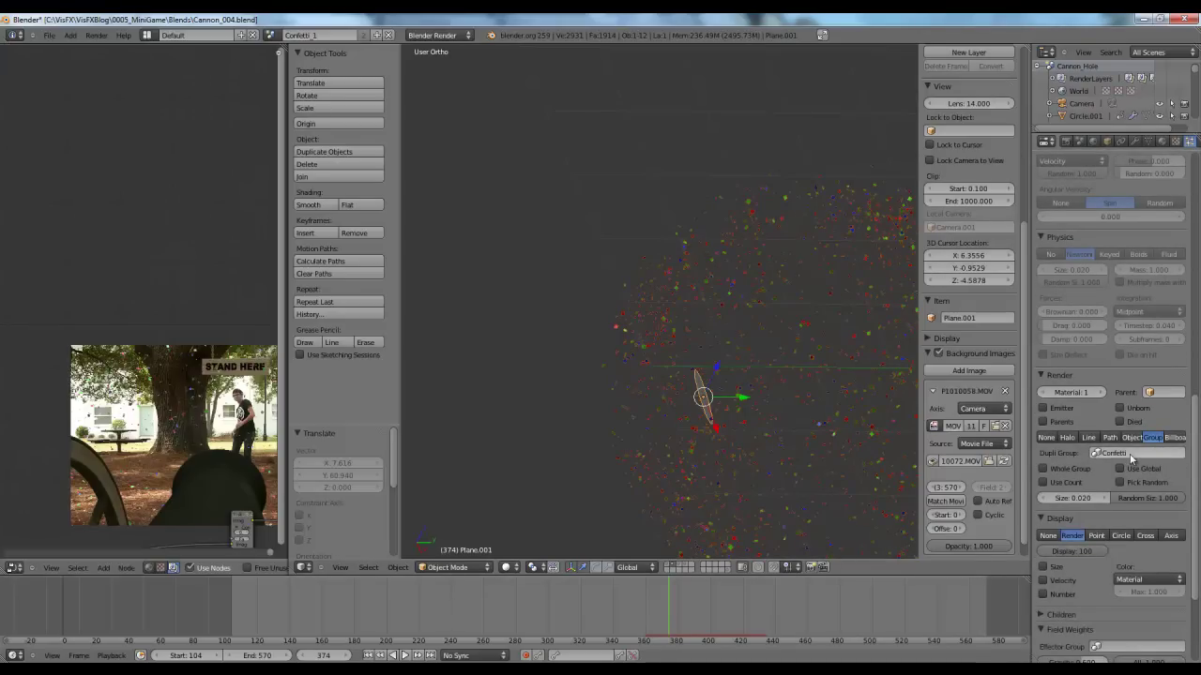
Inspect the confetti particles around the emitter plane from another angle, both close up and as a whole burst.
scroll(664, 390, "down", 4)
middle_click_drag(722, 386, 796, 377)
scroll(795, 377, "up", 4)
middle_click_drag(621, 352, 682, 359, "shift")
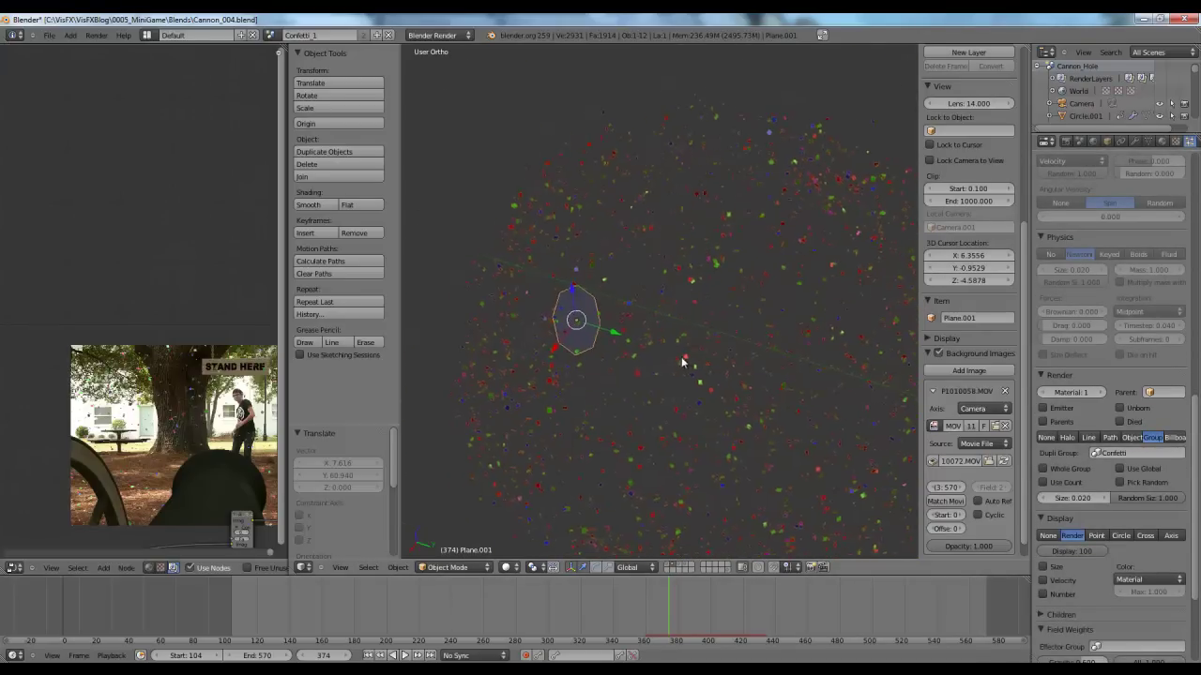
scroll(681, 357, "up", 5)
middle_click_drag(500, 323, 592, 308, "shift")
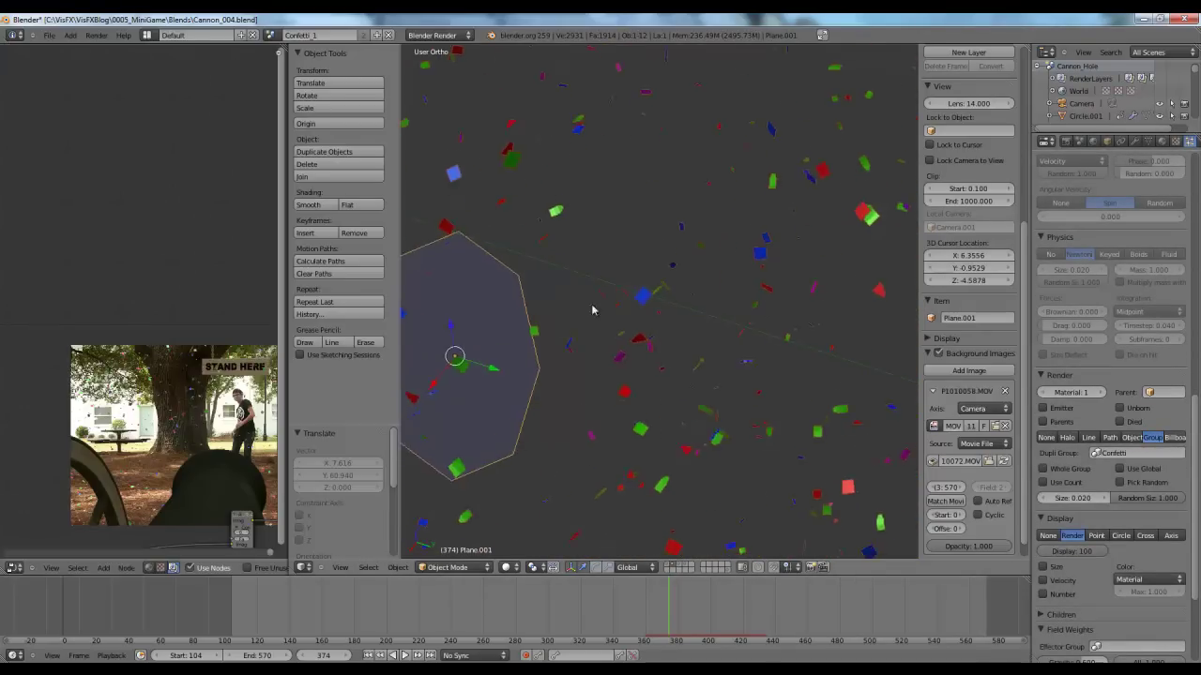
scroll(592, 309, "down", 5)
middle_click_drag(716, 416, 600, 349, "shift")
scroll(540, 291, "down", 3)
scroll(540, 291, "down", 5)
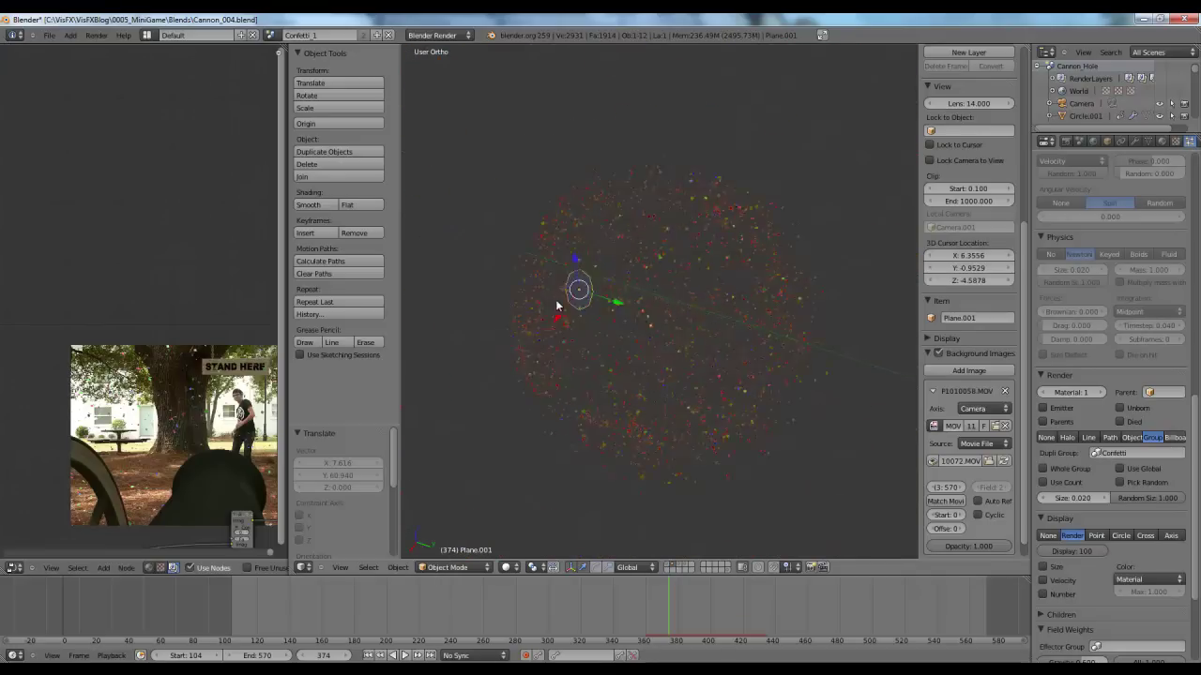
Add a UV sphere among the confetti source meshes and scale it up by 1.391.
middle_click_drag(819, 476, 644, 345, "shift")
middle_click_drag(620, 305, 656, 311, "shift")
key("shift+a")
mouse_move(639, 360)
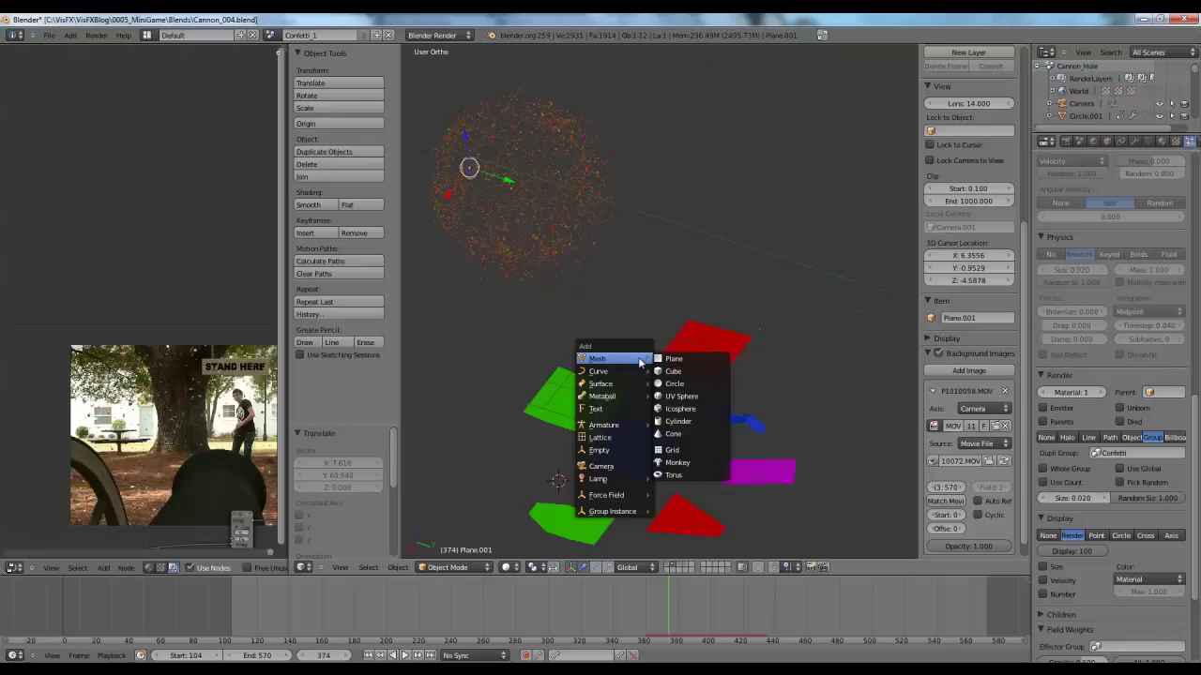
left_click(682, 395)
key("g")
left_click(764, 306)
key("s")
left_click(770, 319)
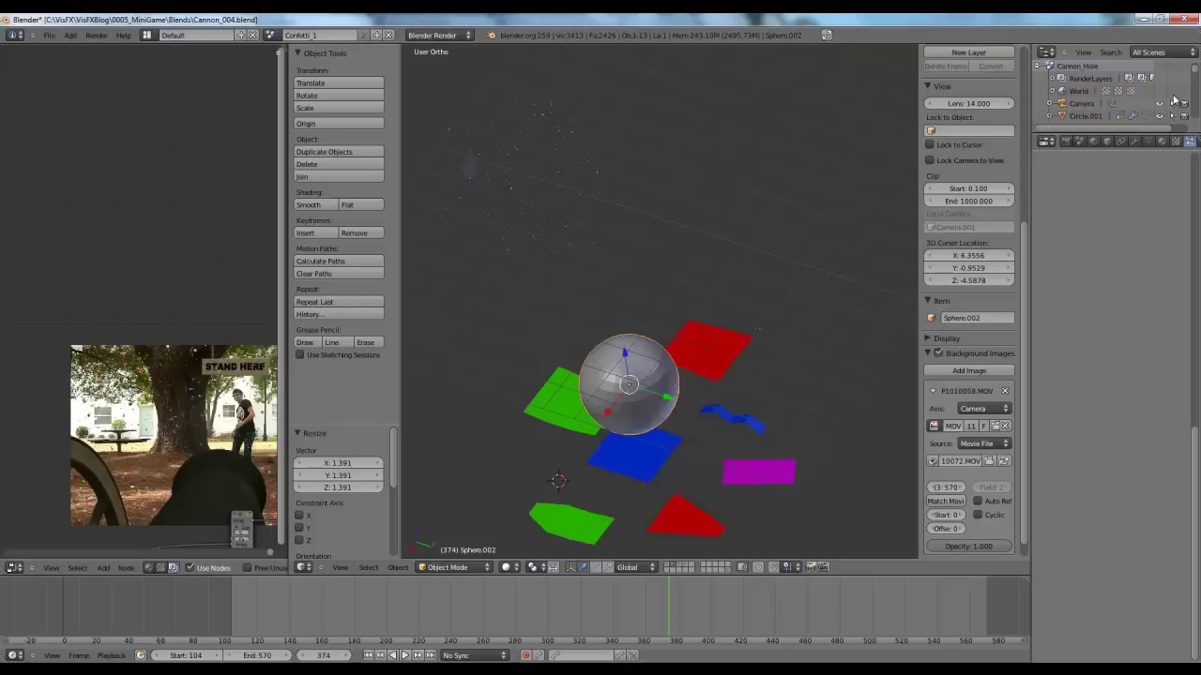
Add the UV sphere to the Confetti group and check its effect on the particle burst.
left_click(1134, 142)
left_click(1107, 141)
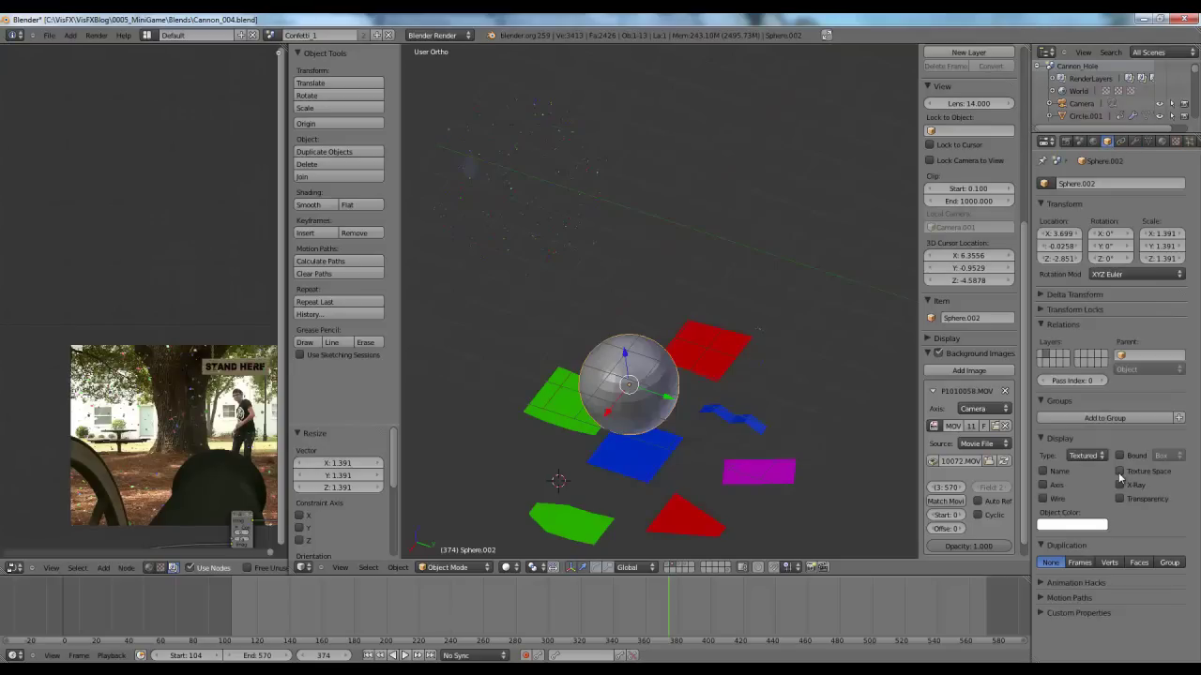
left_click(1161, 417)
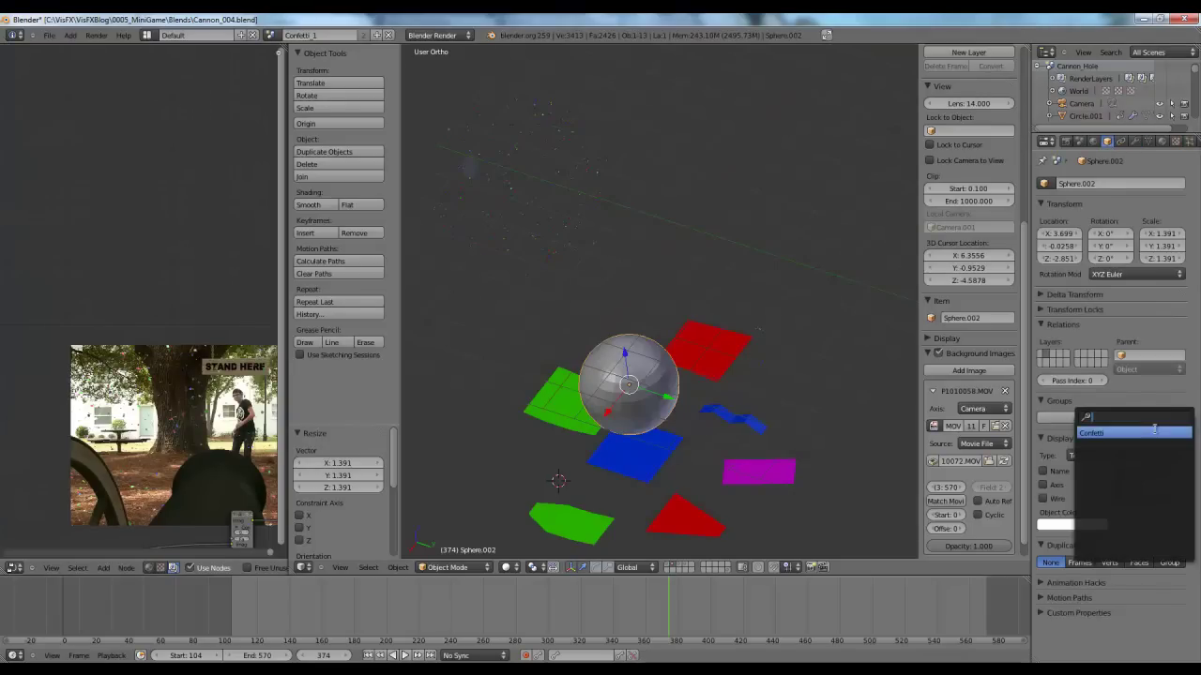
left_click(1157, 433)
middle_click_drag(560, 240, 713, 330, "shift")
scroll(630, 414, "up", 6)
scroll(735, 404, "down", 6)
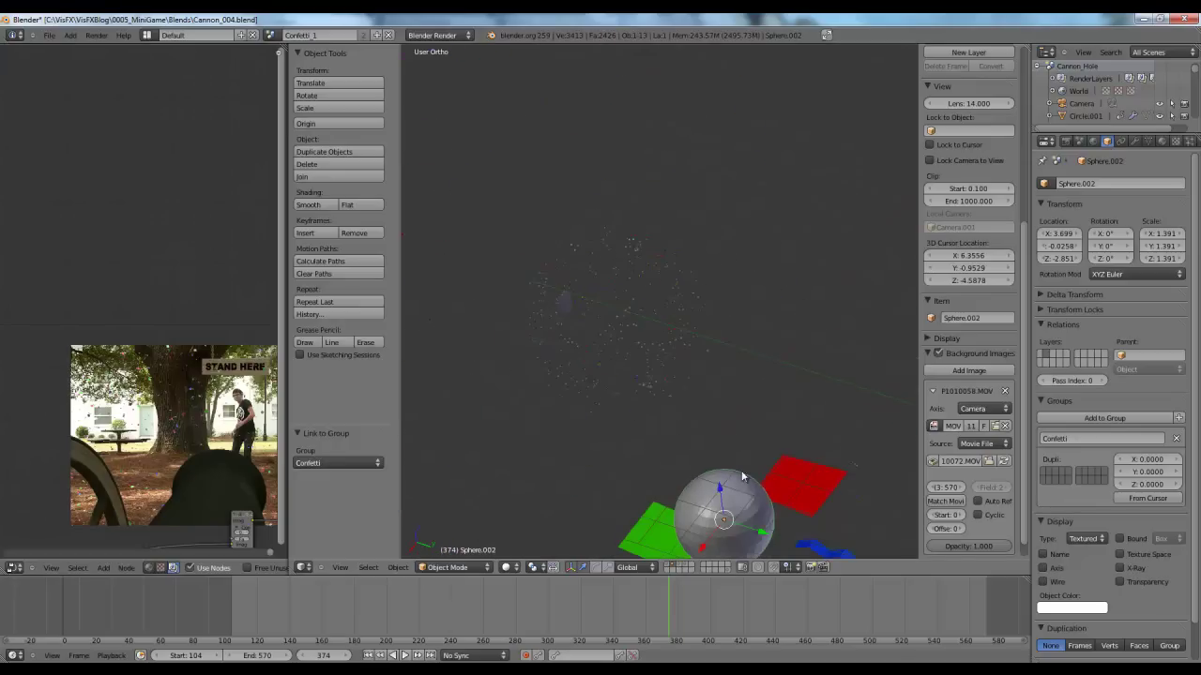
Delete the UV sphere and inspect the confetti particles up close.
key("x")
left_click(726, 449)
scroll(720, 395, "up", 6)
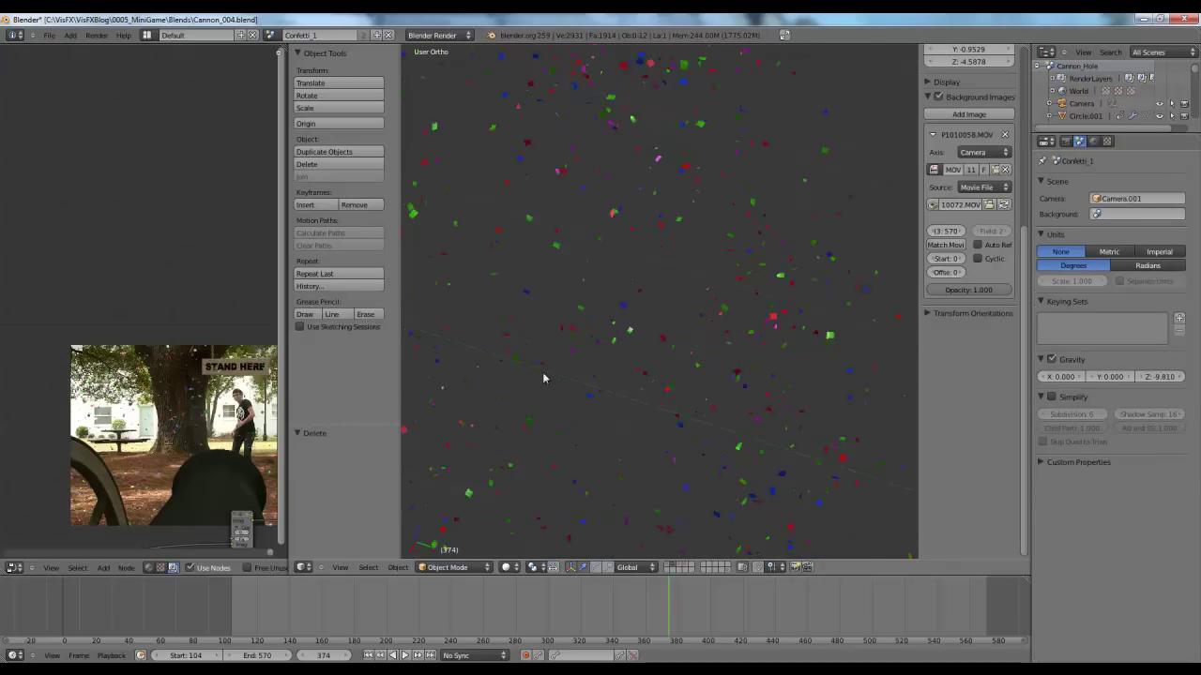
scroll(610, 337, "up", 5)
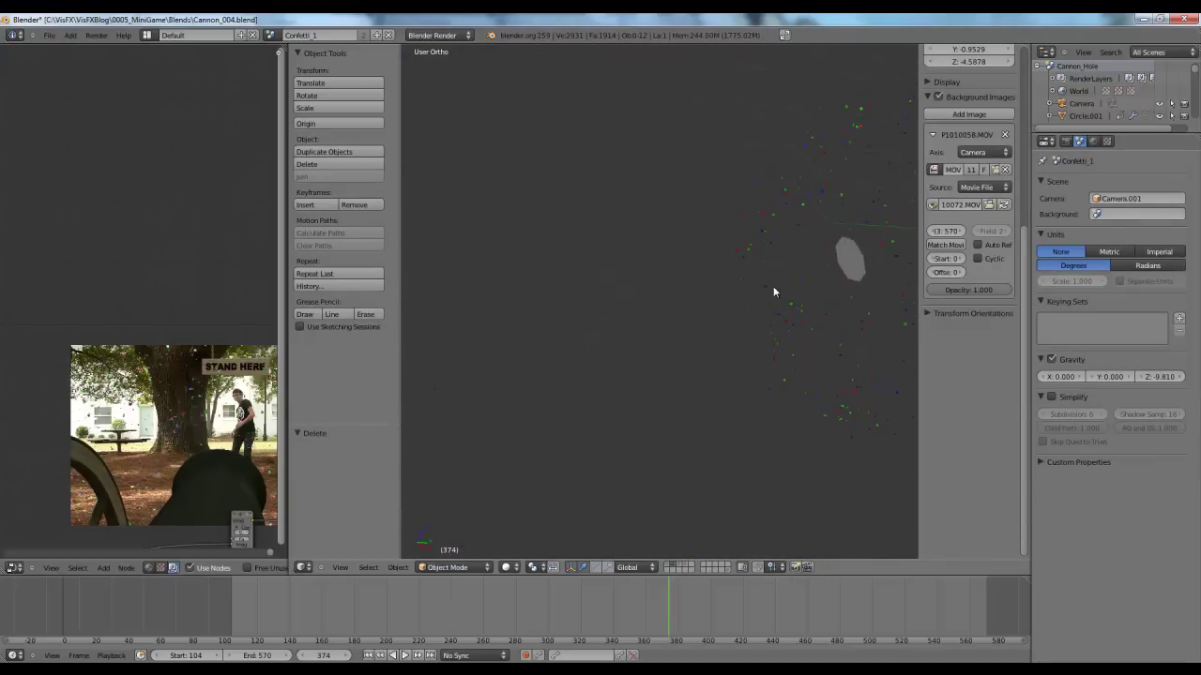
View the confetti over the footage through the scene camera and scrub back to frame 306.
key("KP_0")
scroll(773, 287, "up", 2)
middle_click_drag(690, 382, 714, 237, "shift")
scroll(690, 263, "down", 4)
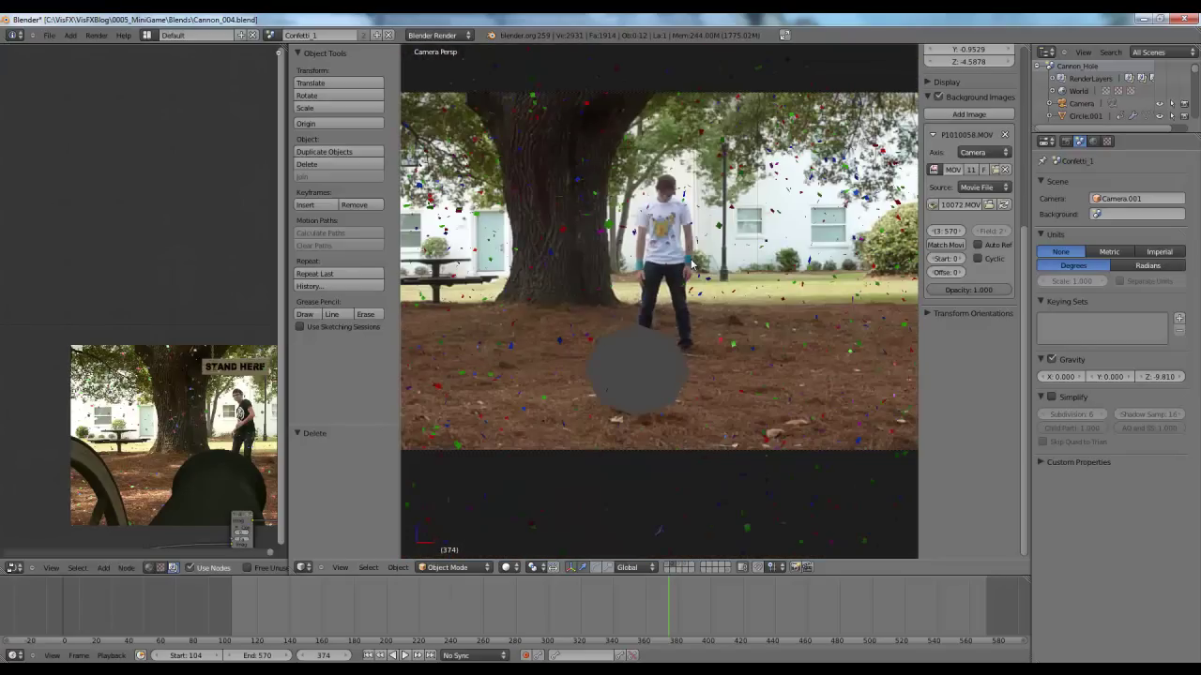
left_click_drag(624, 597, 558, 605)
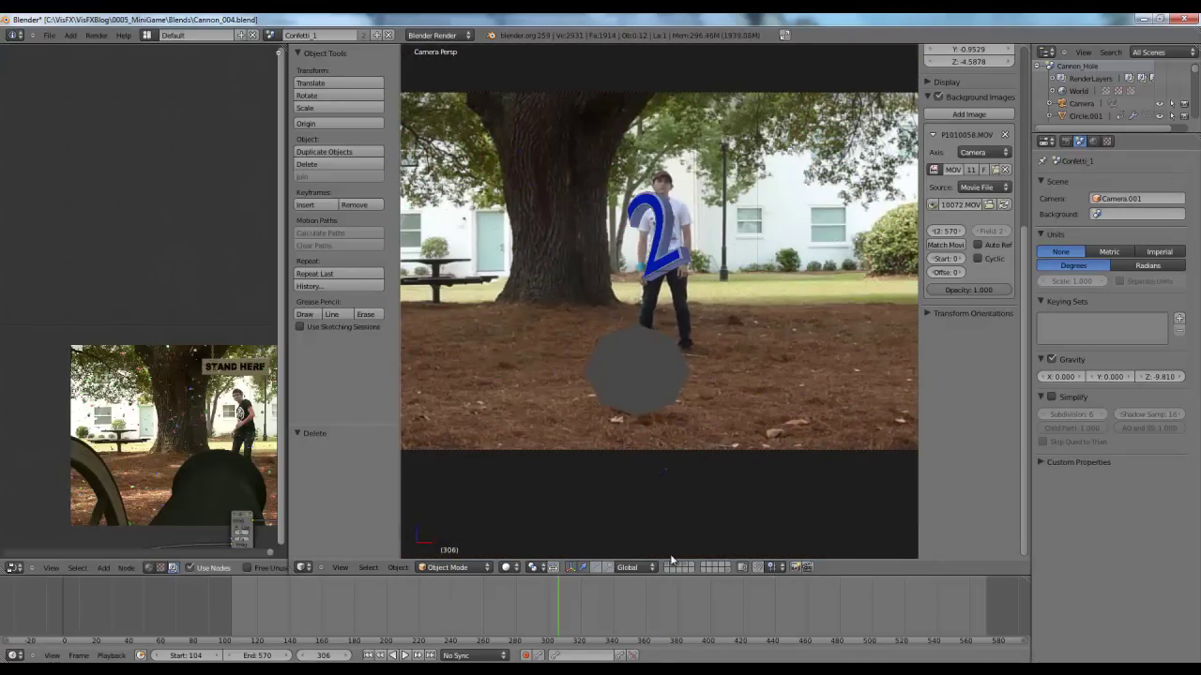
Display the cannon's layer in the camera view and widen the node editor to review the compositing setup.
left_click(667, 566)
scroll(641, 400, "down", 4)
scroll(638, 394, "up", 4)
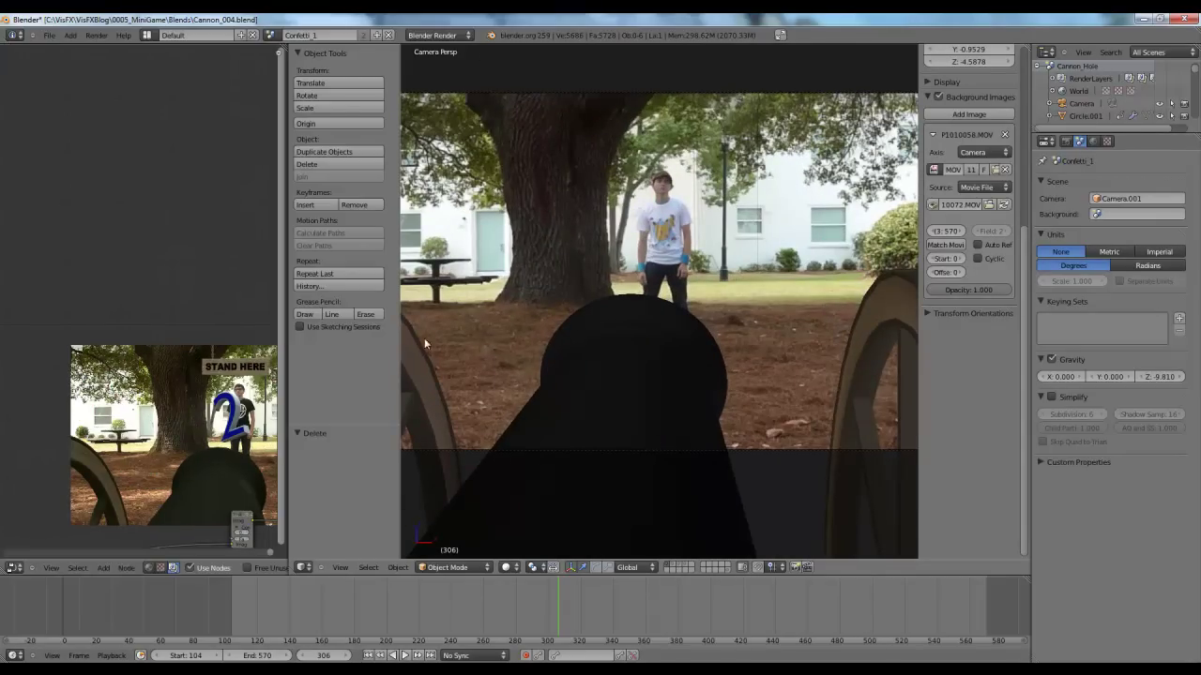
left_click_drag(286, 355, 622, 394)
key("Home")
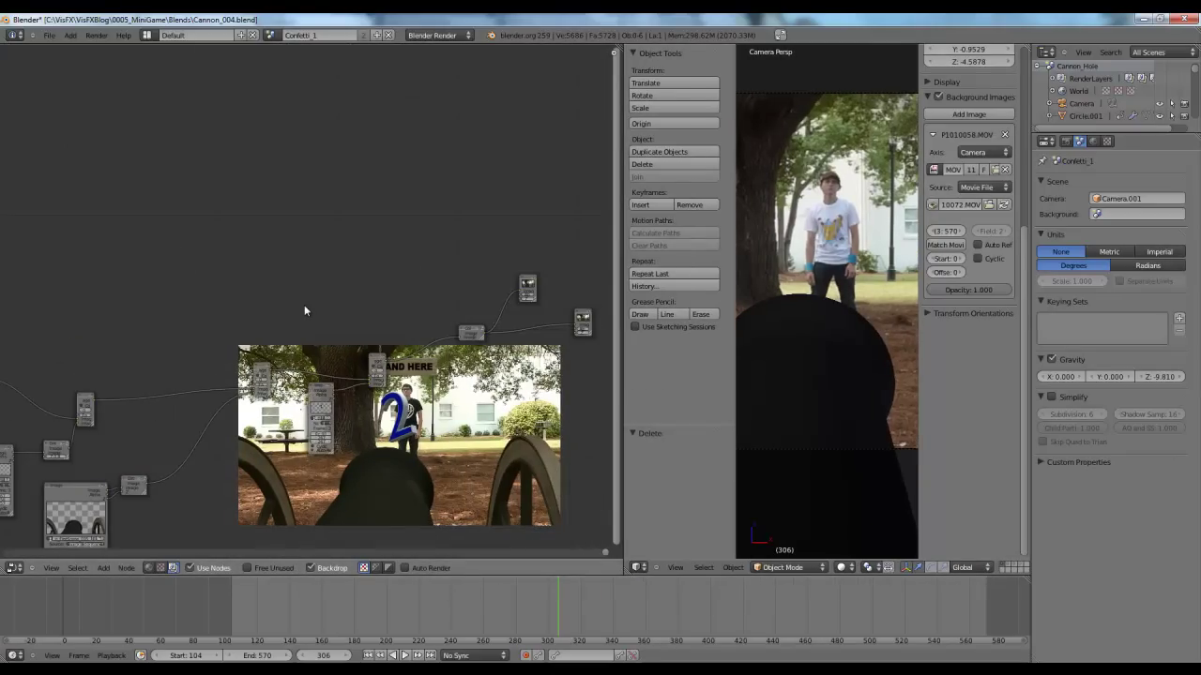
Switch to the Confetti_2 scene, enlarge its camera view and scrub the footage to frame 254.
left_click(269, 36)
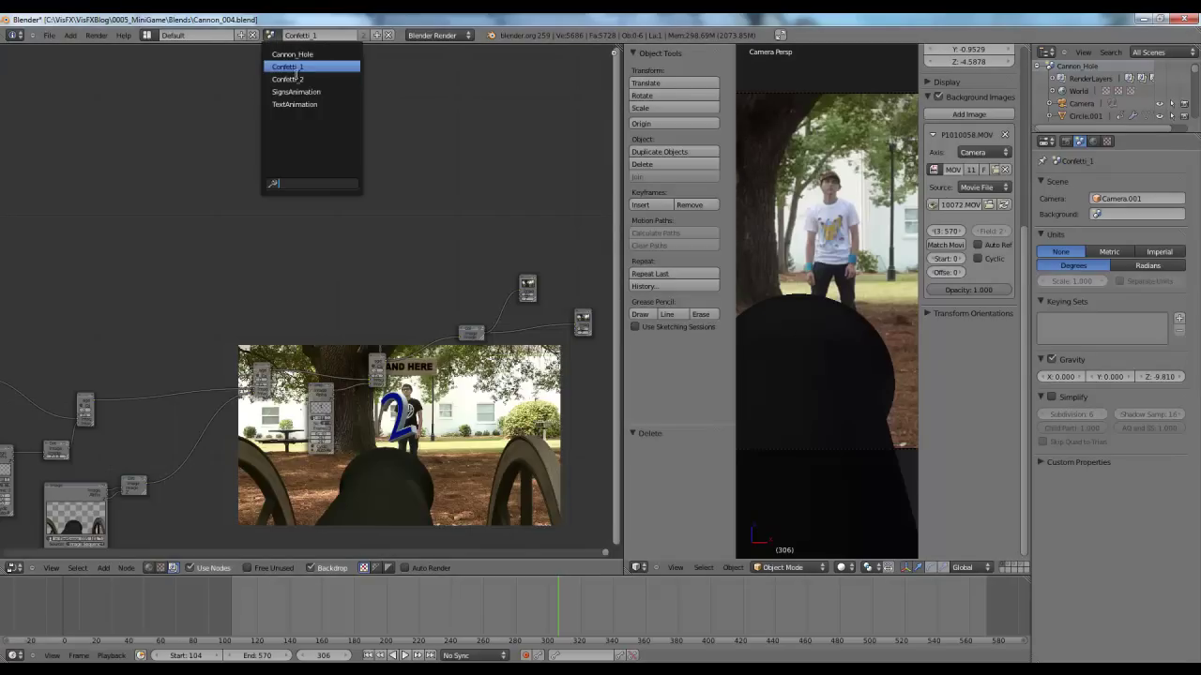
left_click(298, 78)
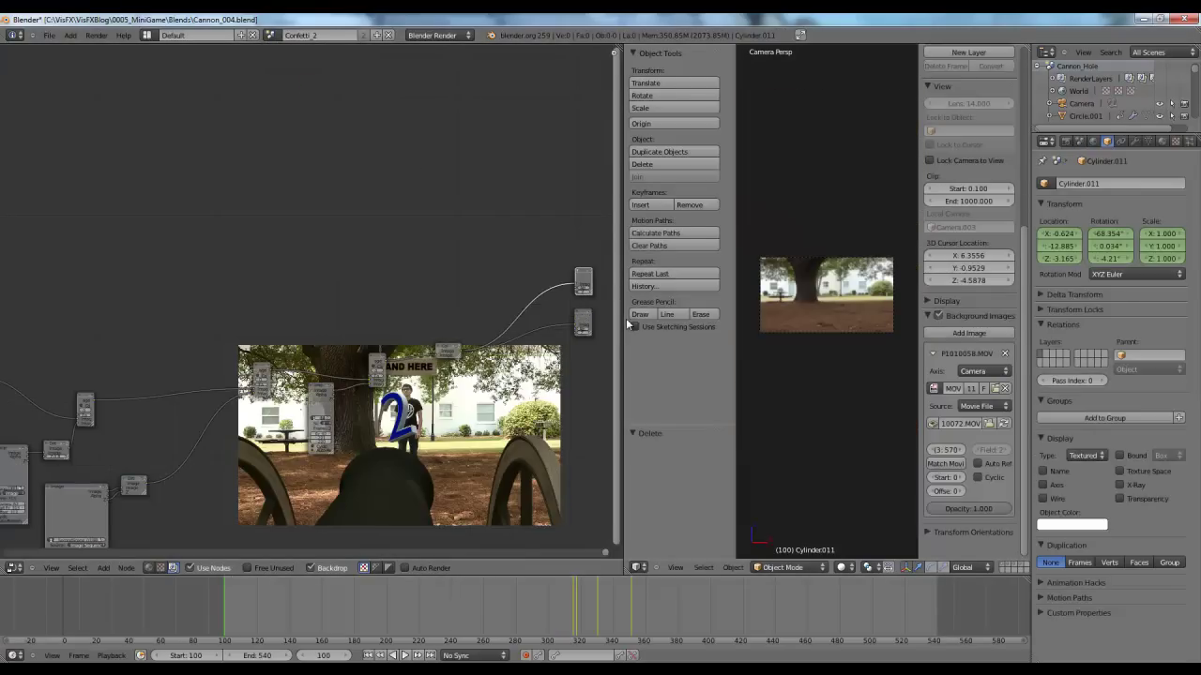
left_click_drag(621, 319, 158, 319)
scroll(601, 362, "up", 5)
scroll(587, 348, "down", 7)
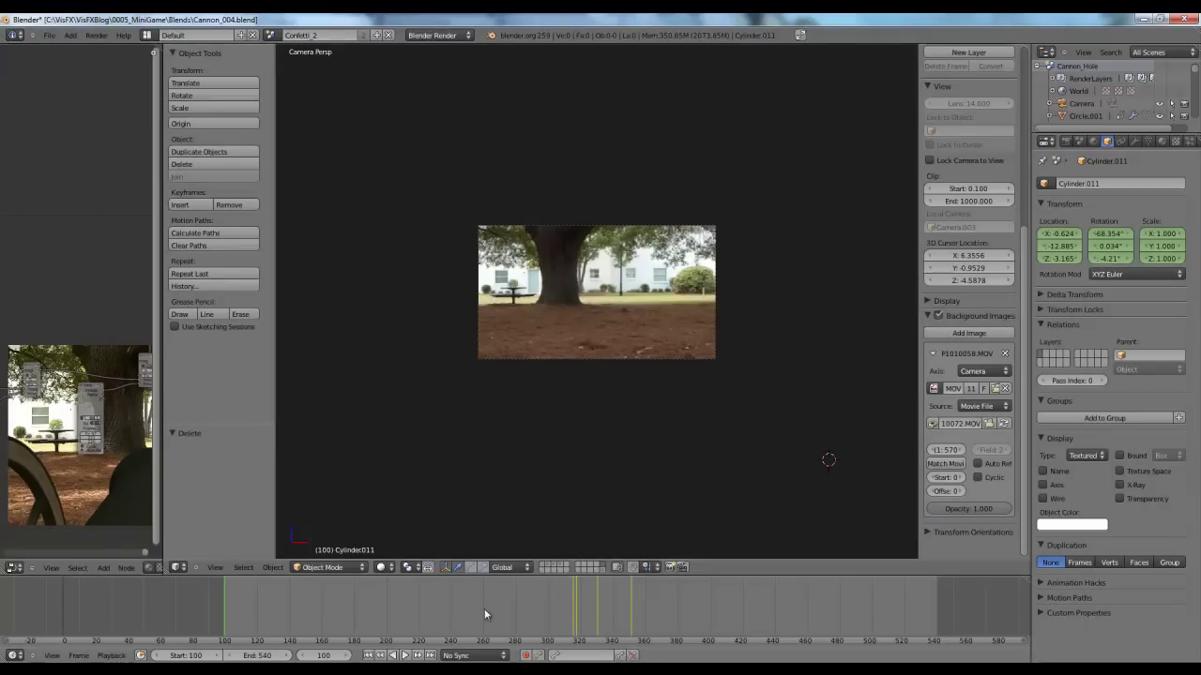
left_click_drag(613, 597, 458, 610)
scroll(511, 600, "up", 4)
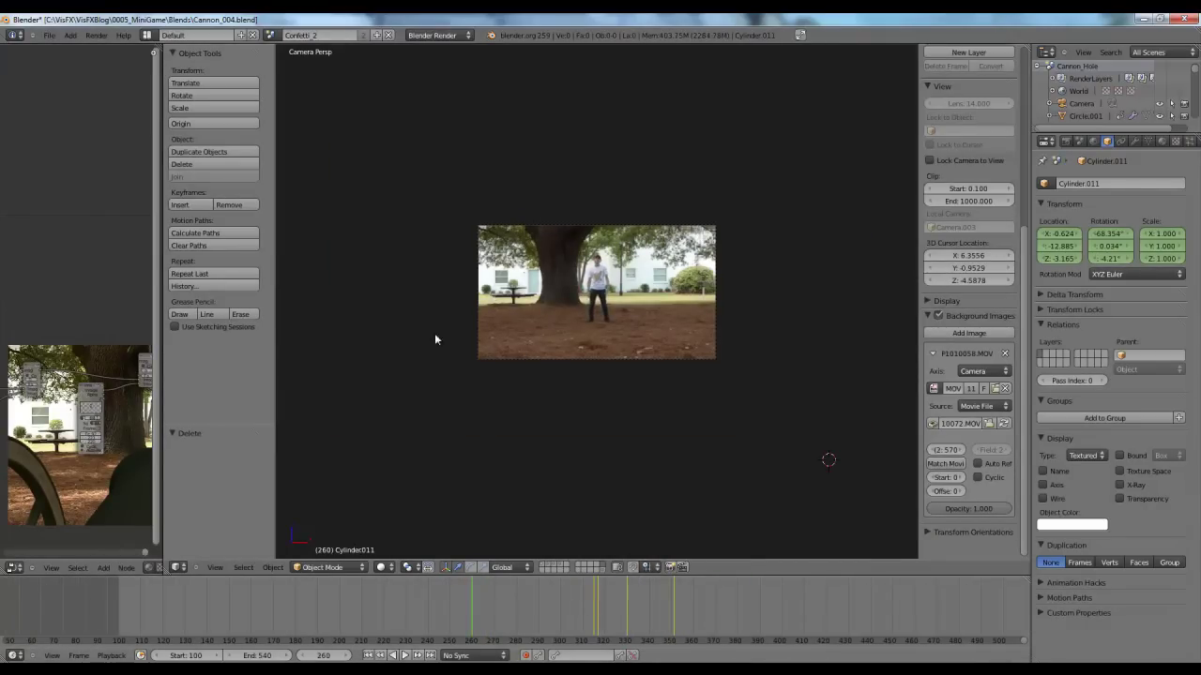
Switch back to the Confetti_1 scene and view the cannon through the camera at frame 267.
left_click(270, 34)
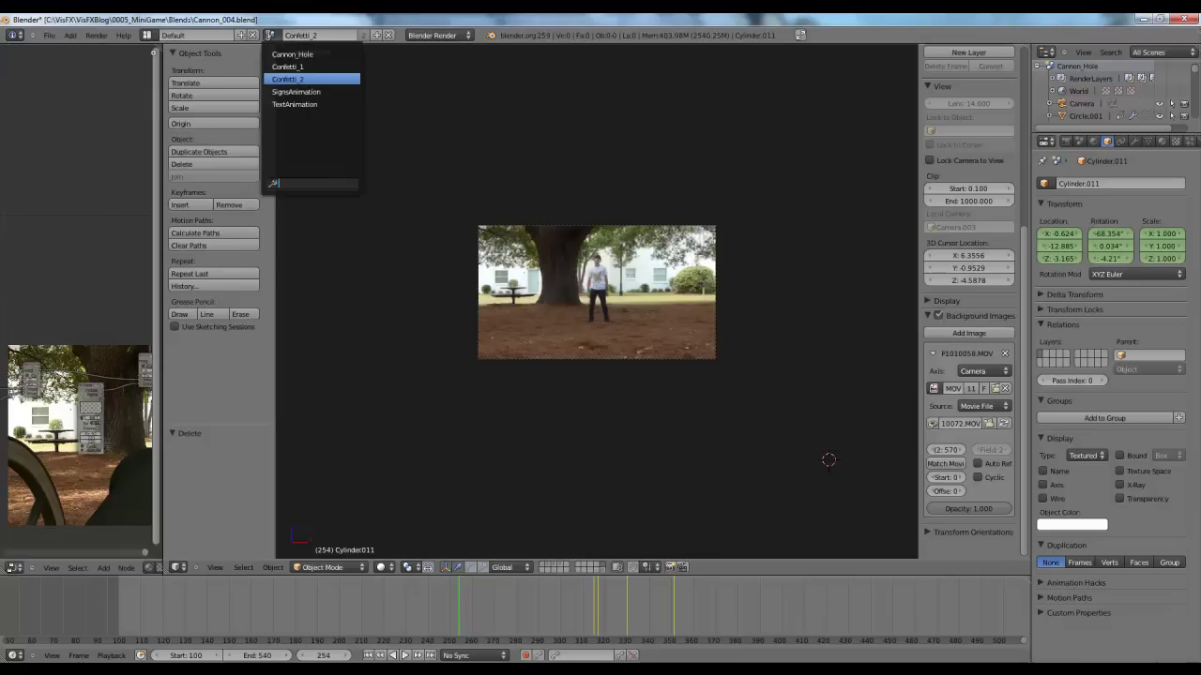
left_click(287, 67)
key("Left")
key("Left")
key("Left")
key("Left")
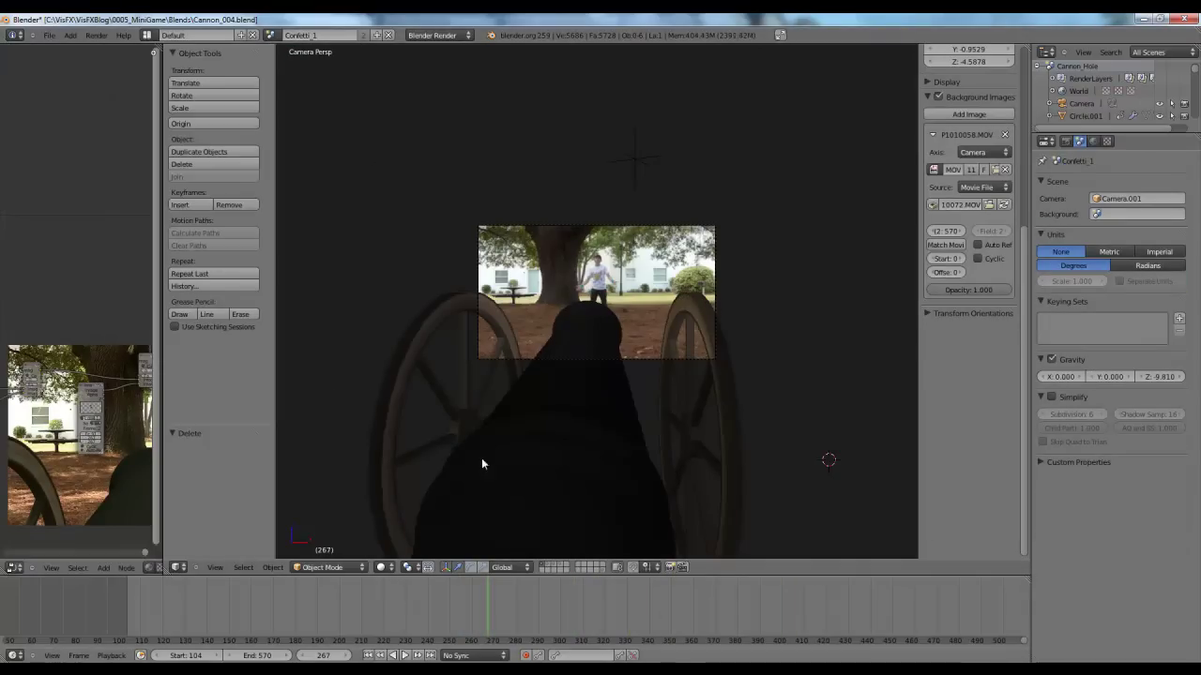
Check the Confetti_2 scene again and switch to the Cannon_Hole scene.
left_click(270, 34)
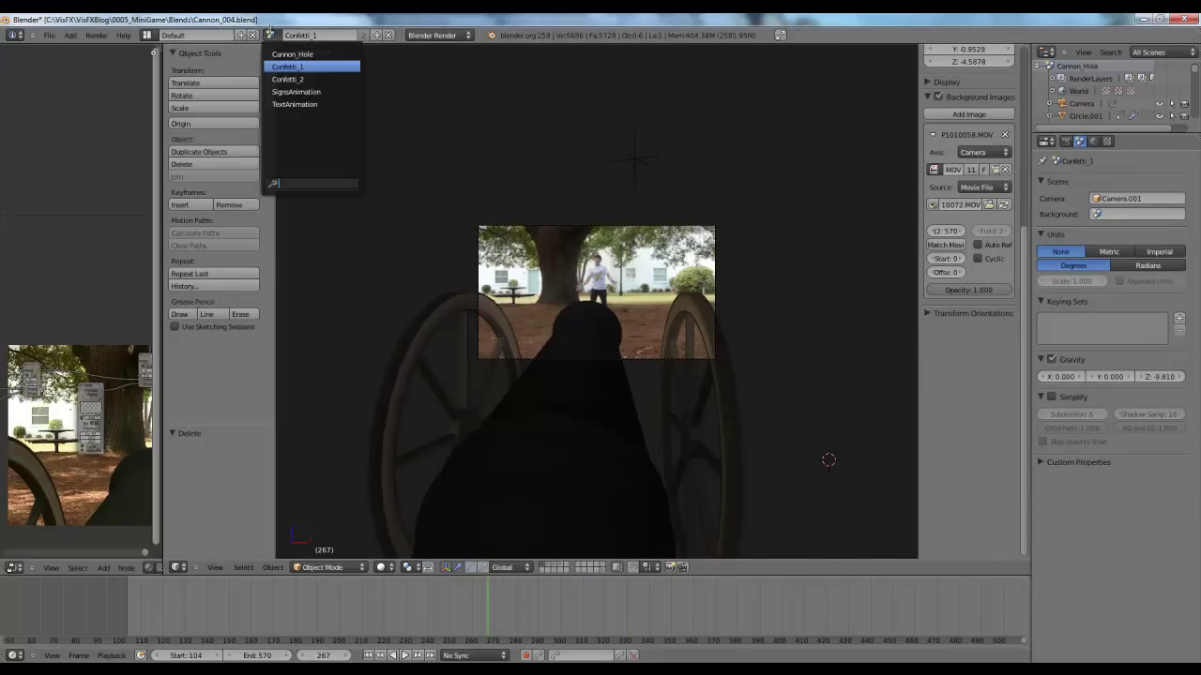
left_click(288, 79)
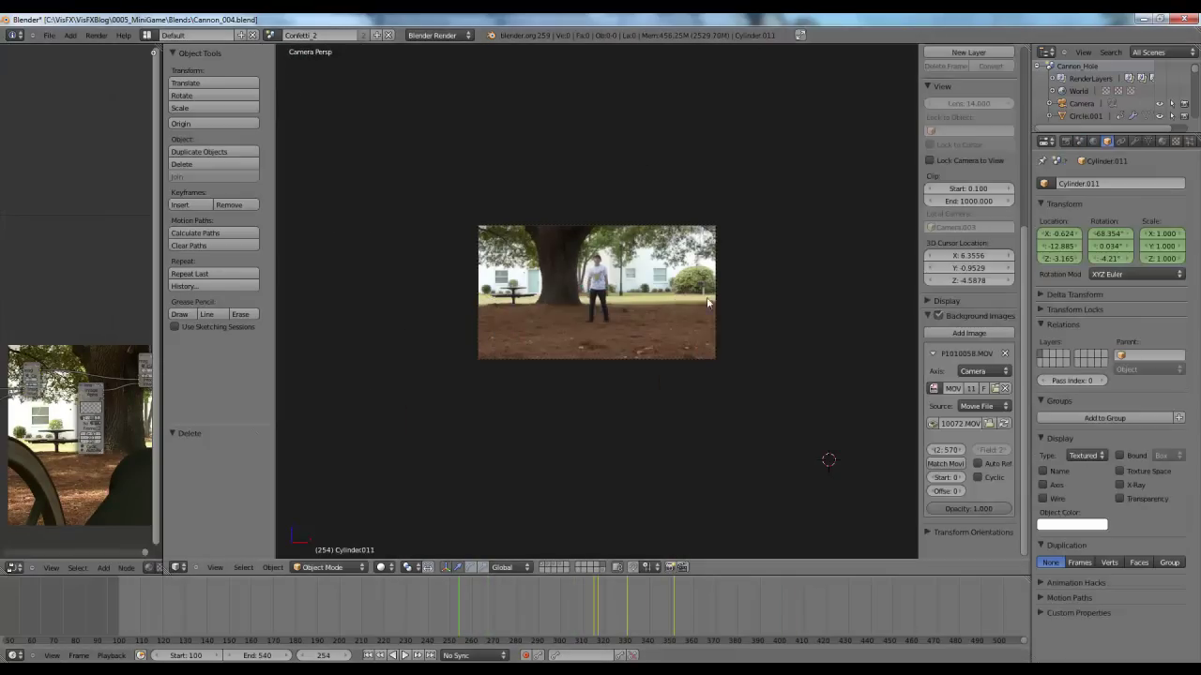
left_click(271, 35)
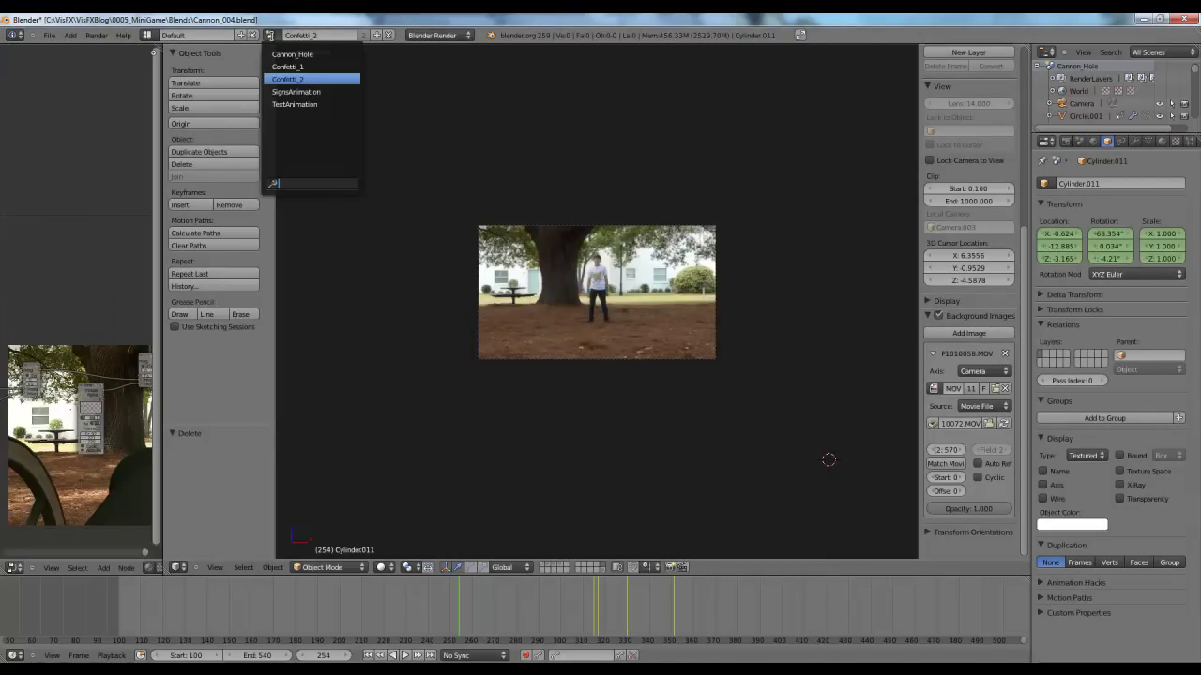
left_click(291, 53)
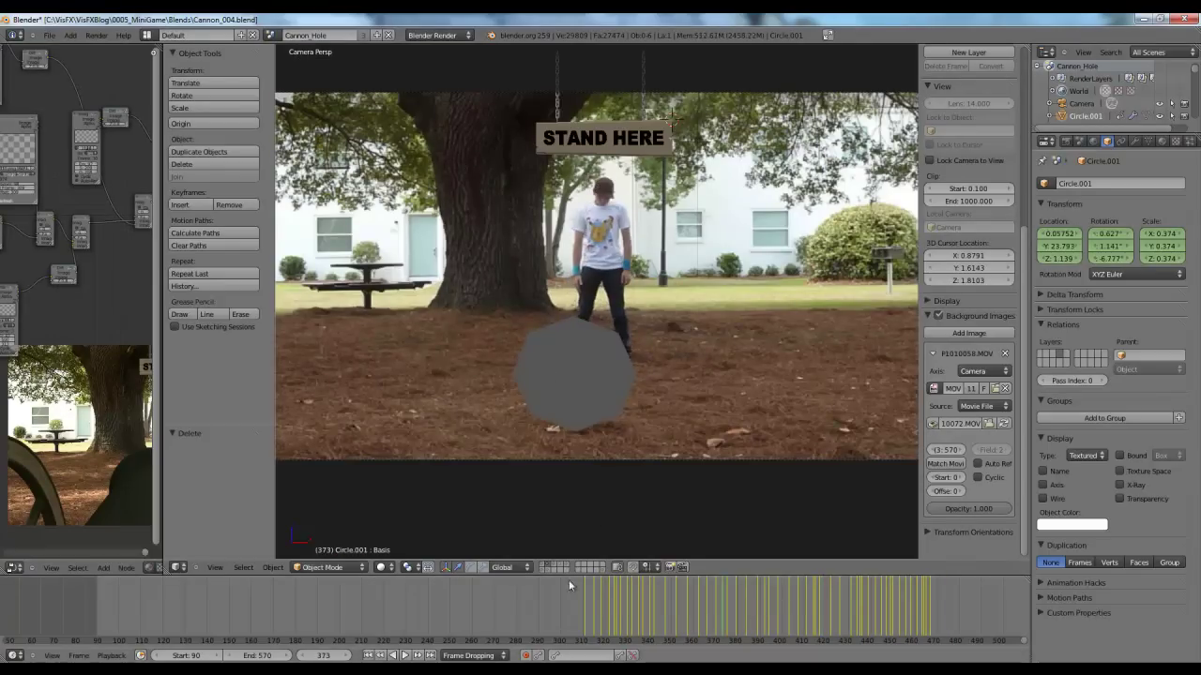
Switch to the TextAnimation scene and scrub its timeline, ending at frame 448.
left_click(270, 35)
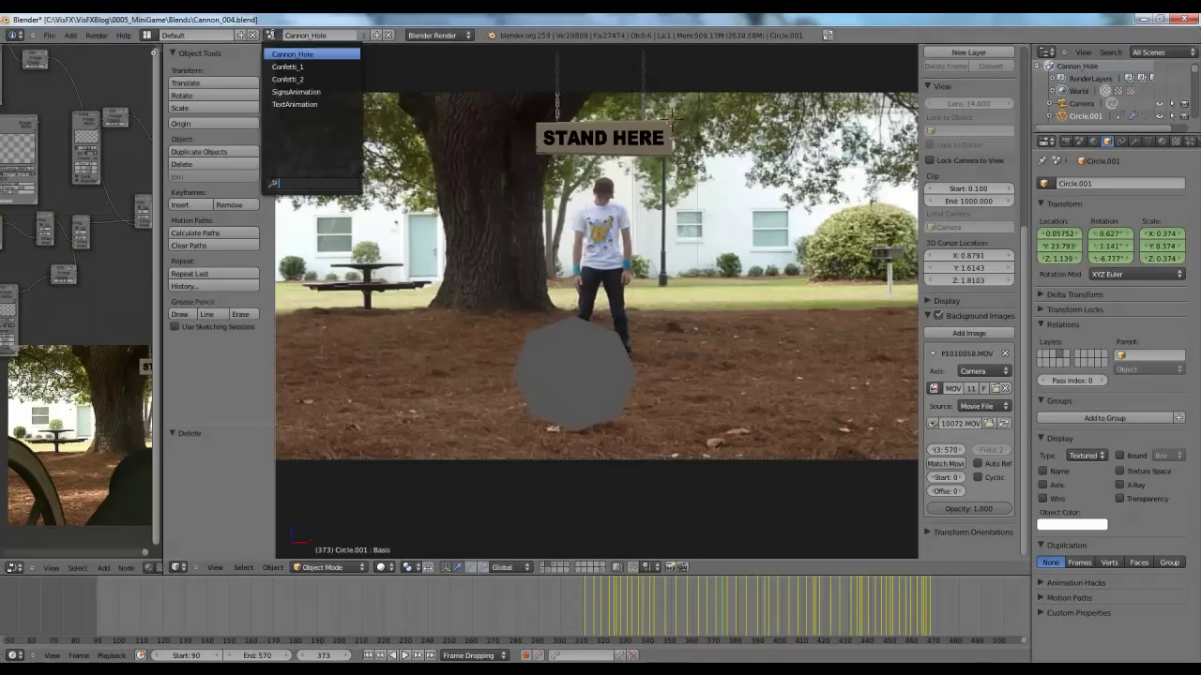
left_click(302, 104)
left_click_drag(491, 580, 275, 595)
left_click(889, 604)
Switch to the SignsAnimation scene and return to the start of its timeline, ending at frame 1.
left_click(272, 35)
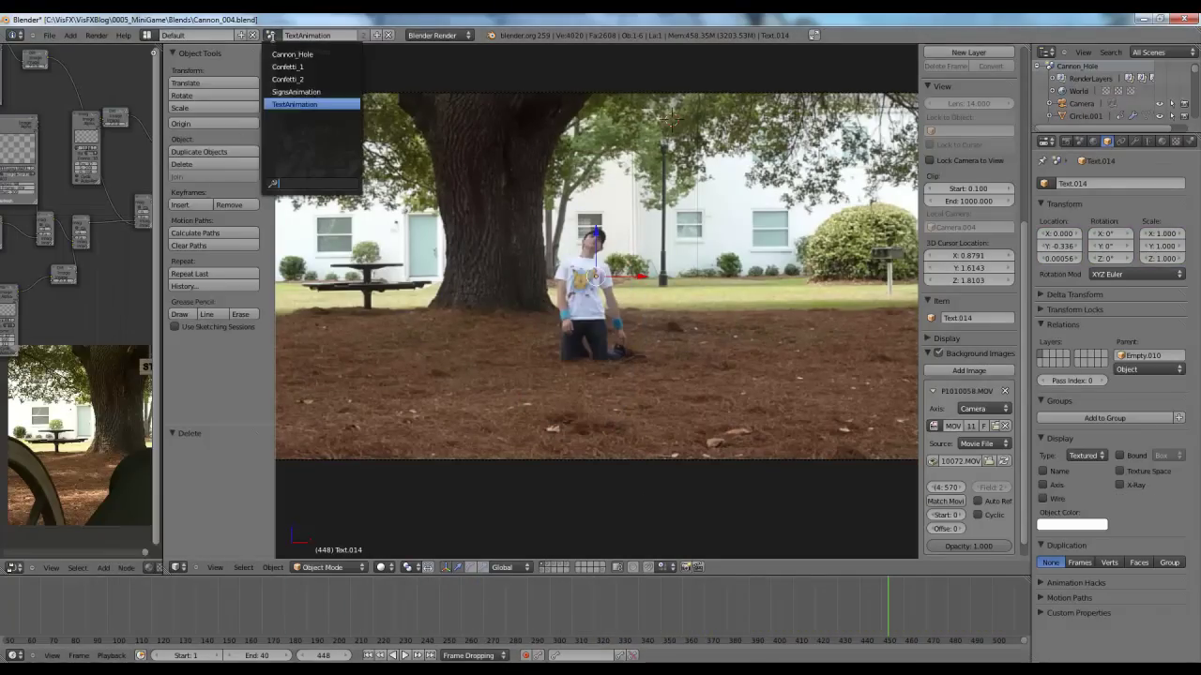
left_click(290, 91)
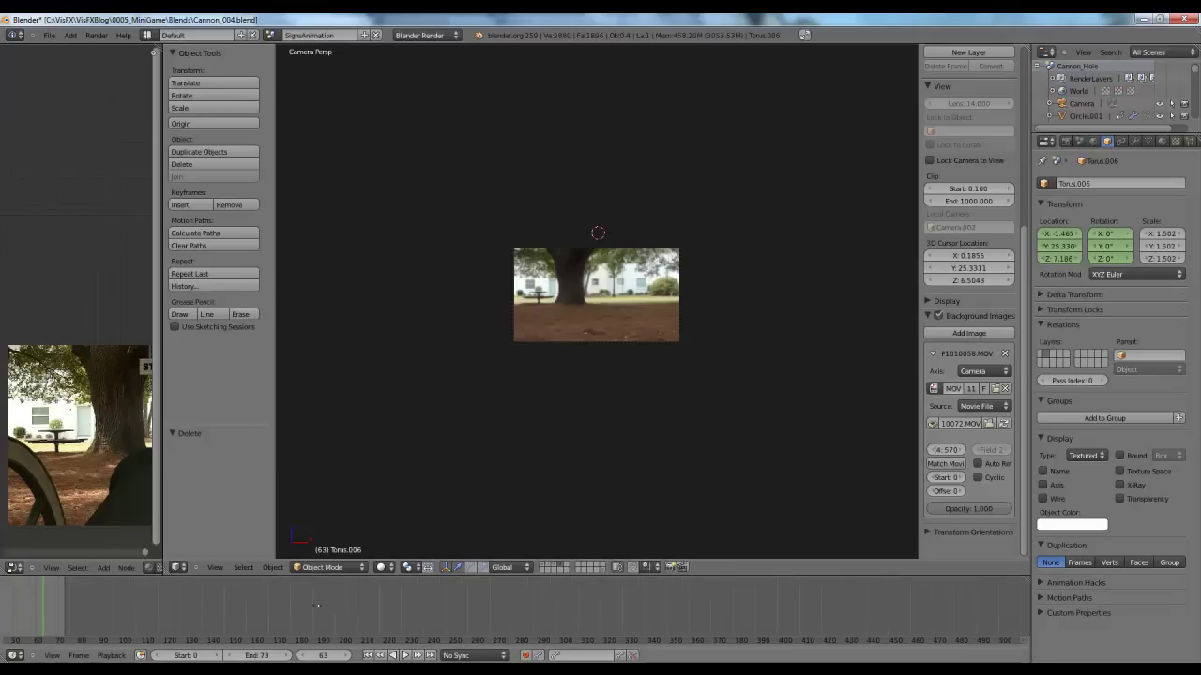
left_click(367, 655)
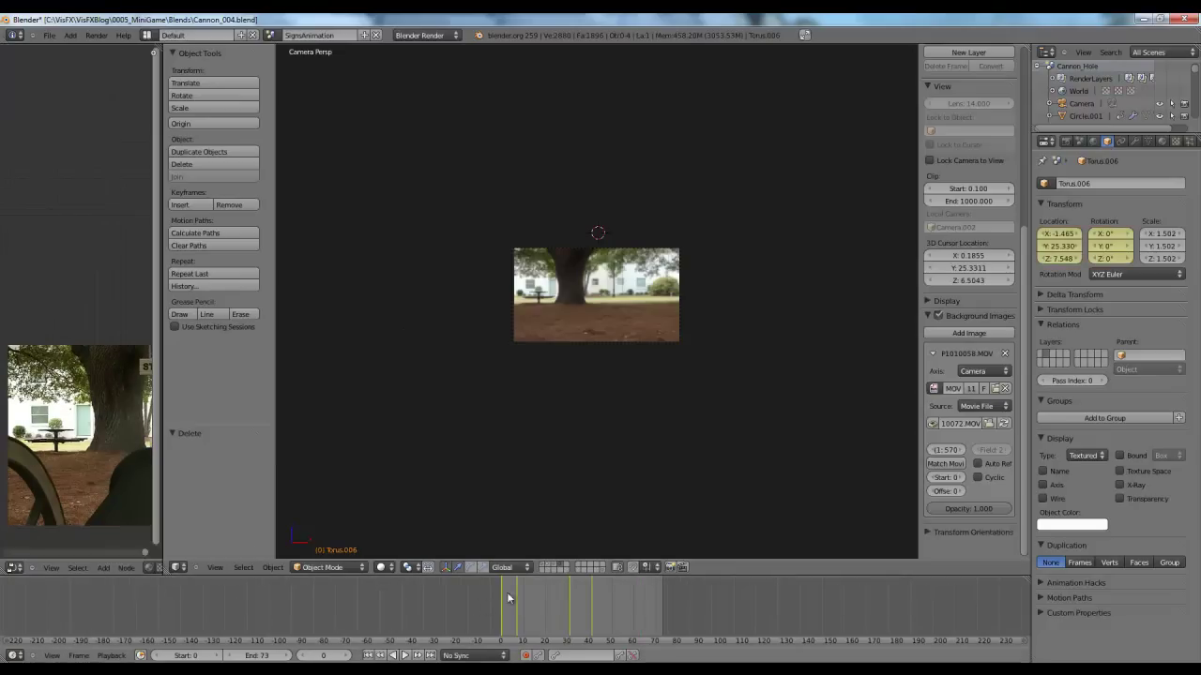
scroll(583, 275, "up", 5)
key("Right")
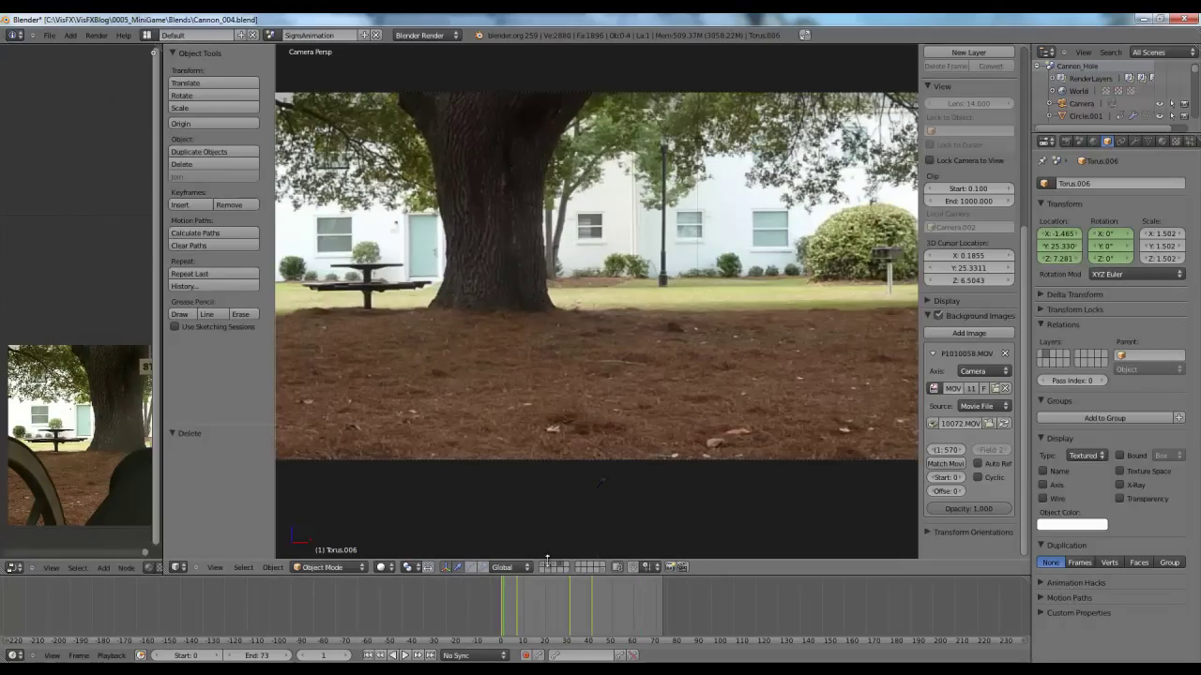
Display the layer with the hanging signs as well and scrub to frame 28 to inspect the Minigame START! sign.
left_click(548, 565, "shift")
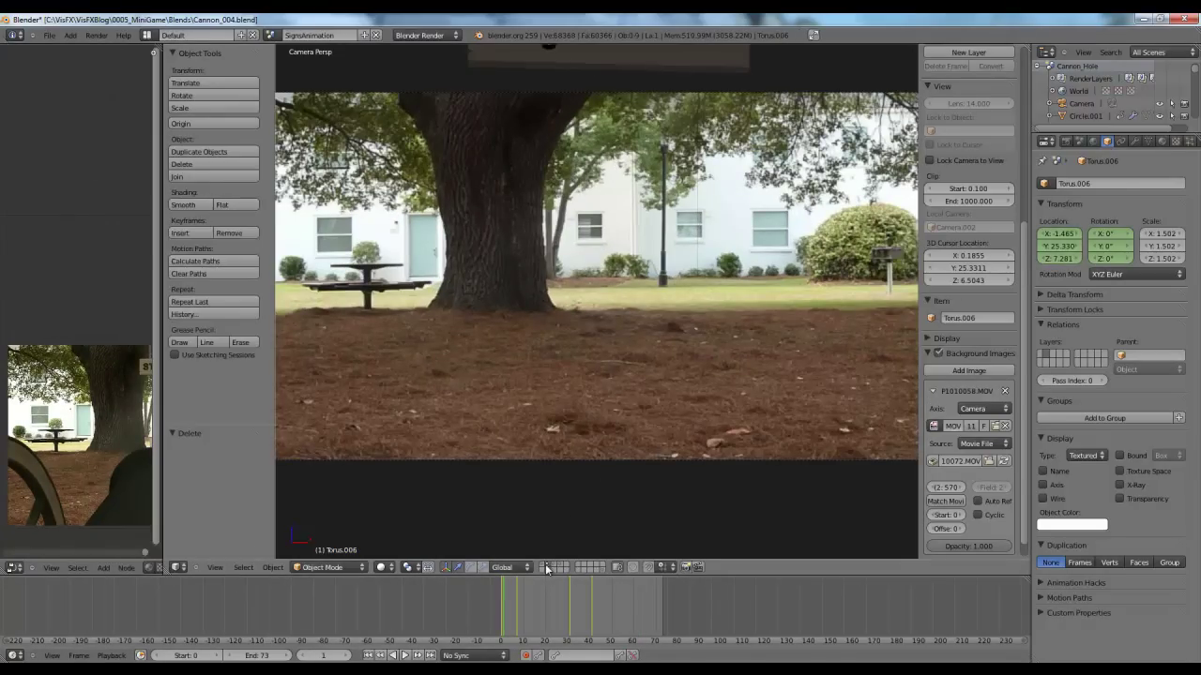
scroll(486, 357, "down", 4)
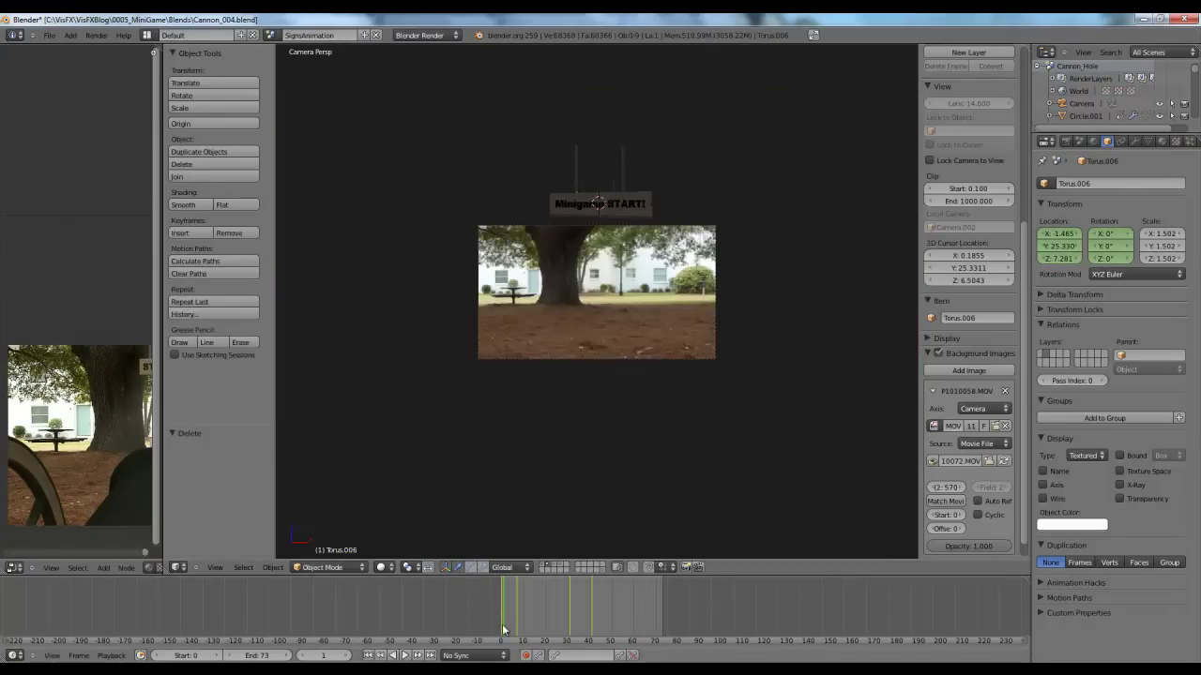
left_click_drag(503, 629, 553, 609)
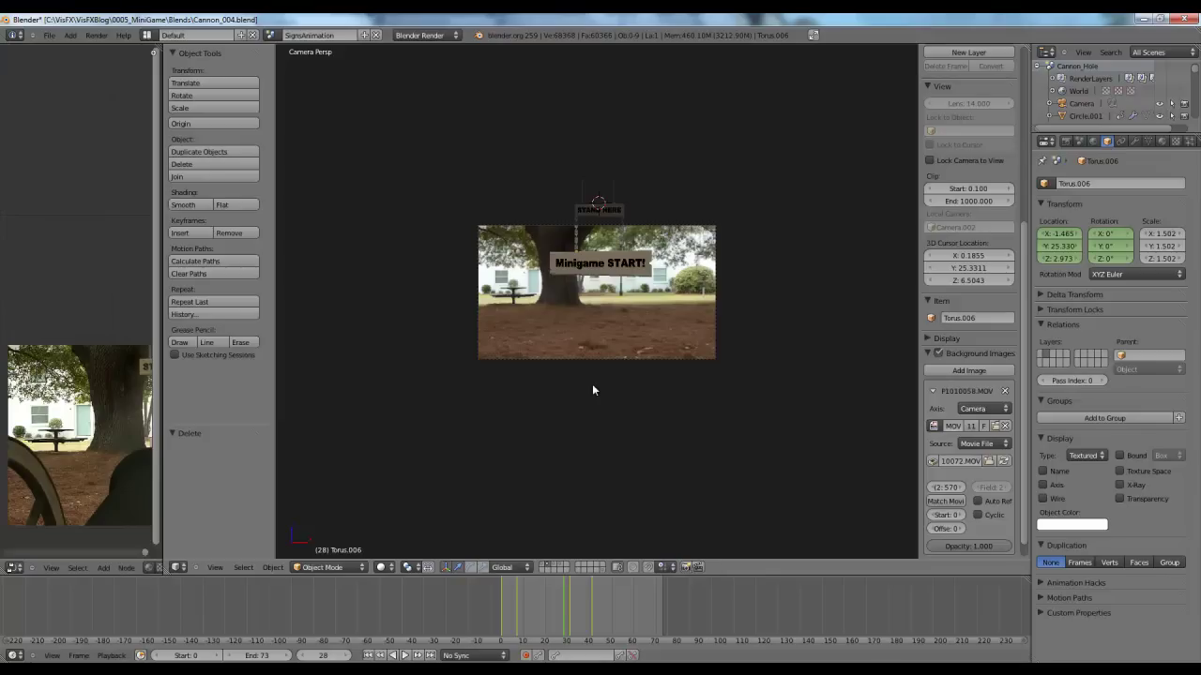
scroll(587, 385, "up", 6)
scroll(583, 372, "down", 3)
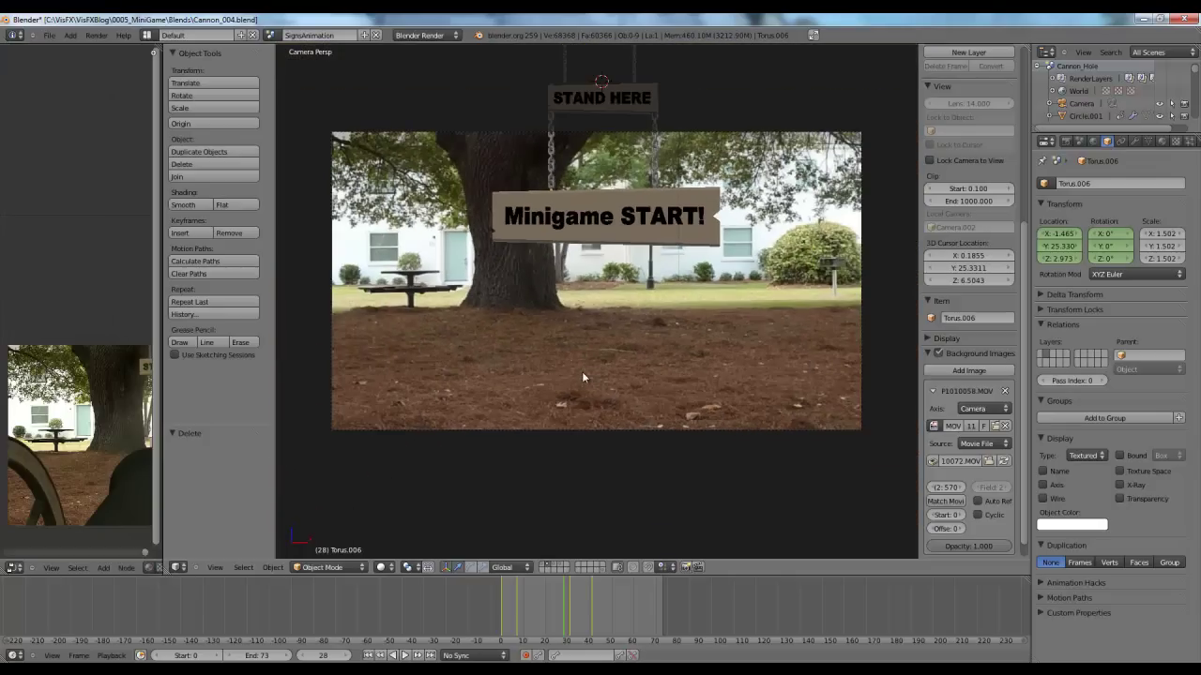